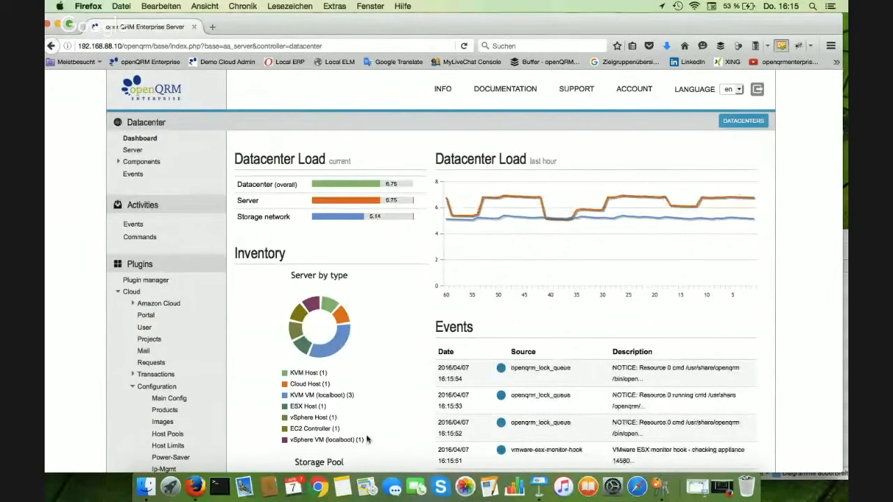
Open the list of vCenter servers for VMware vSphere virtualization
click(137, 293)
click(137, 375)
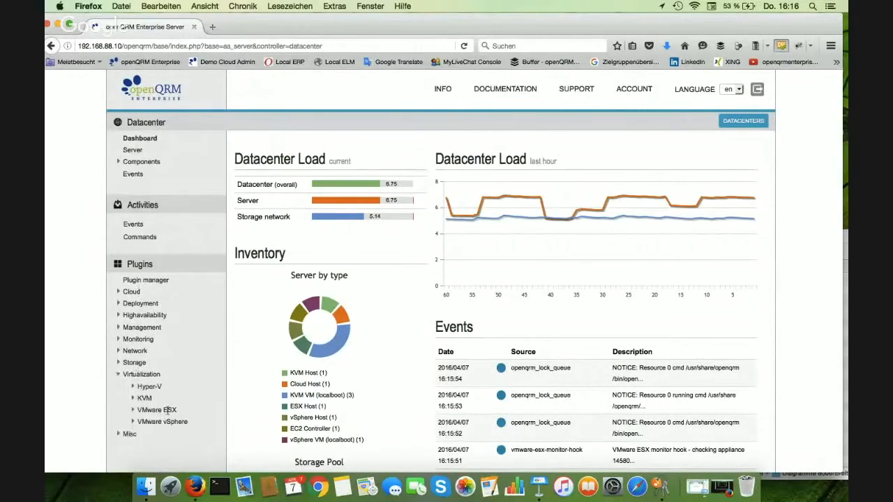
click(160, 422)
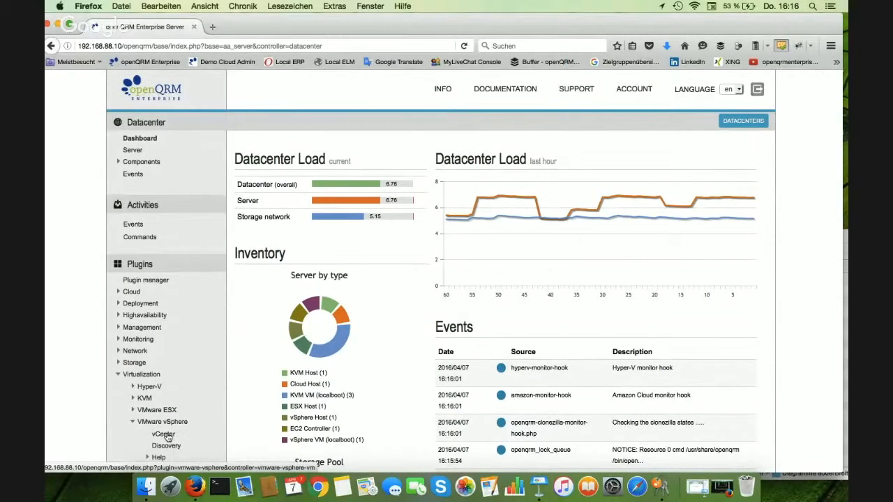
click(166, 435)
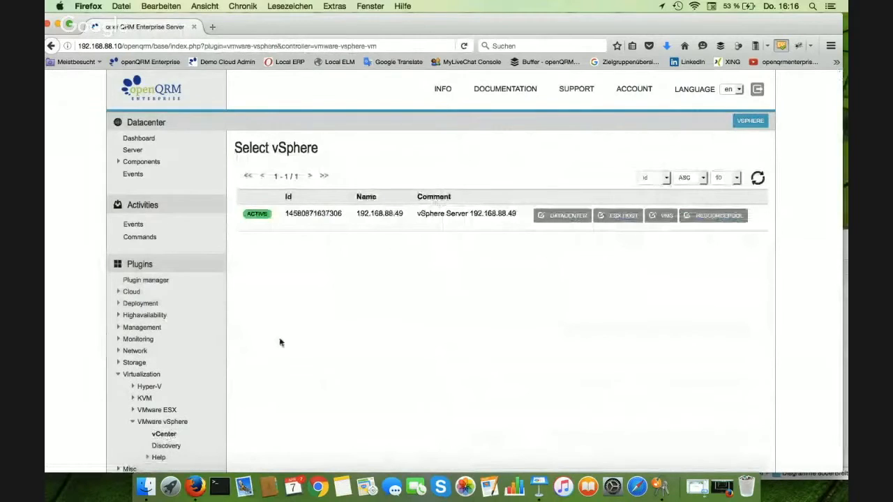
View the discovered vSphere hosts and the form for manually adding one, returning to the vCenter list
click(170, 446)
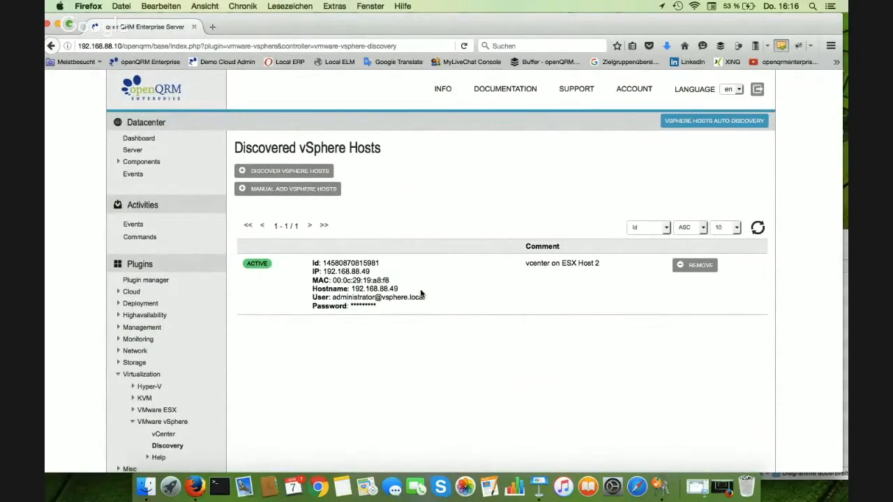
click(327, 189)
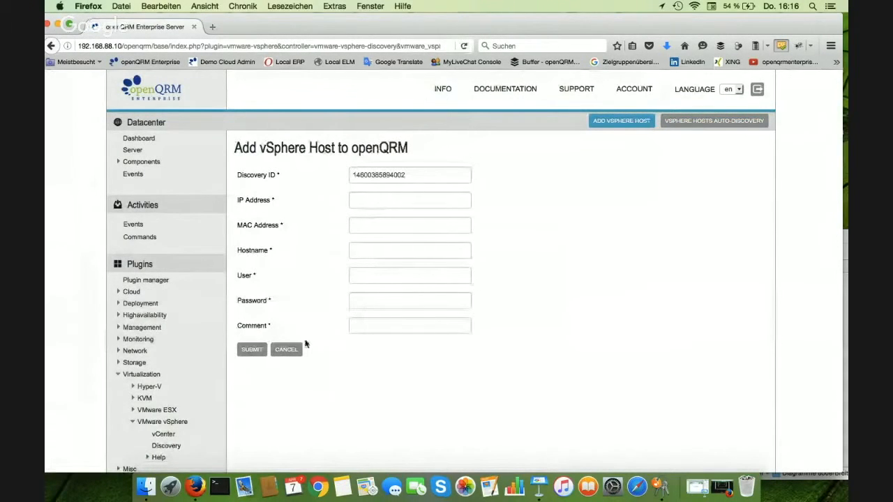
click(167, 436)
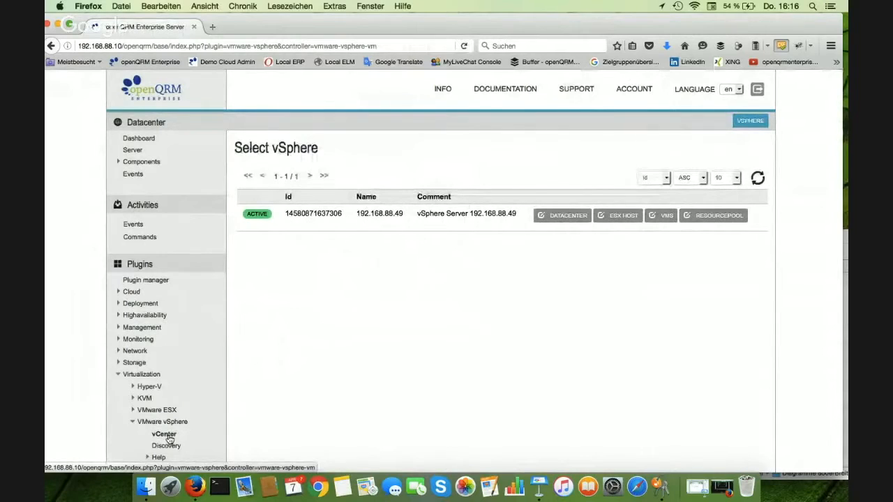
Inspect the datacenter tree of vSphere server 192.168.88.49 and the management options of the Development datacenter
click(565, 217)
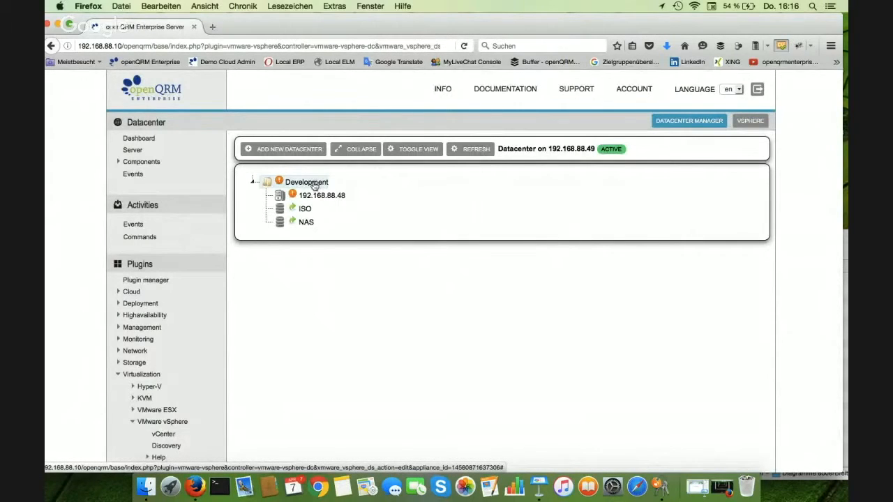
click(314, 183)
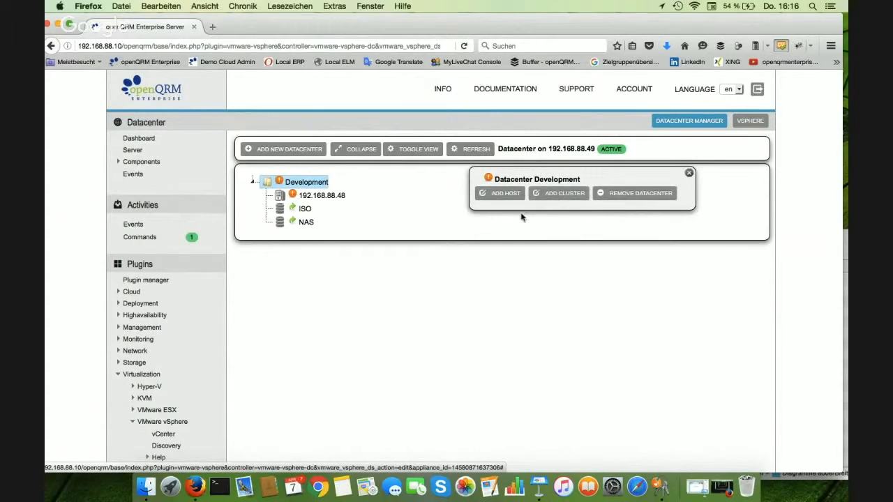
click(689, 175)
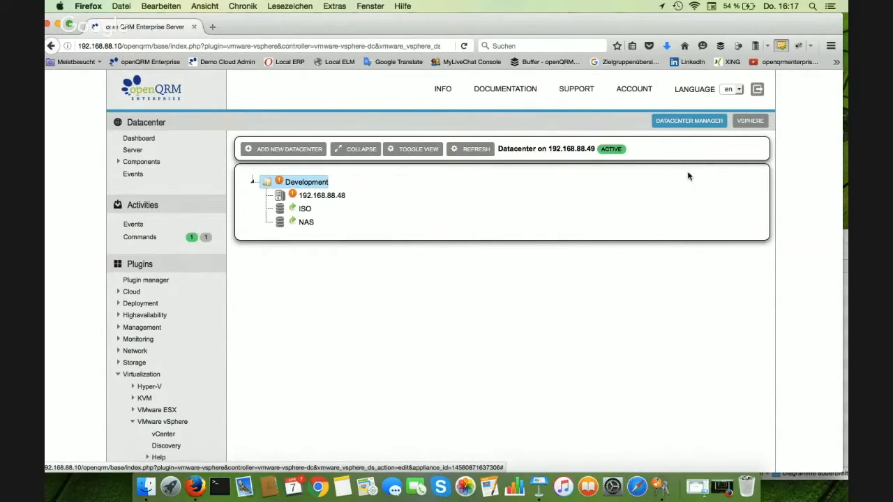
click(255, 183)
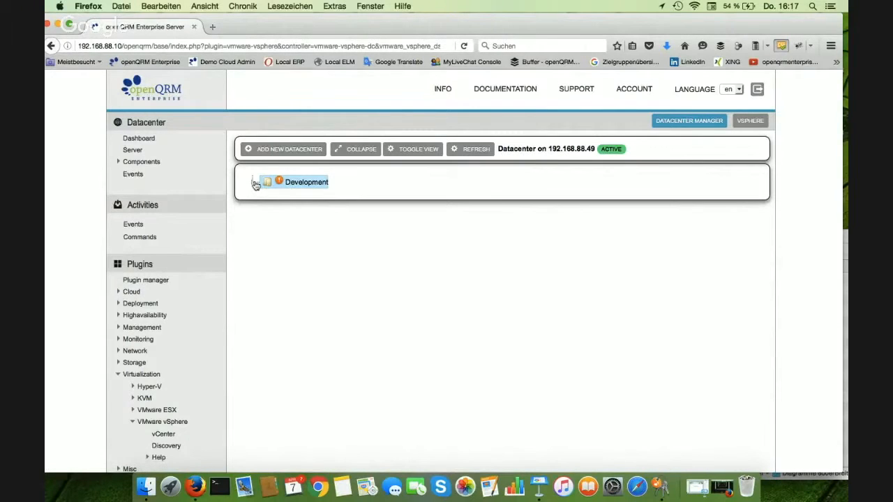
click(255, 182)
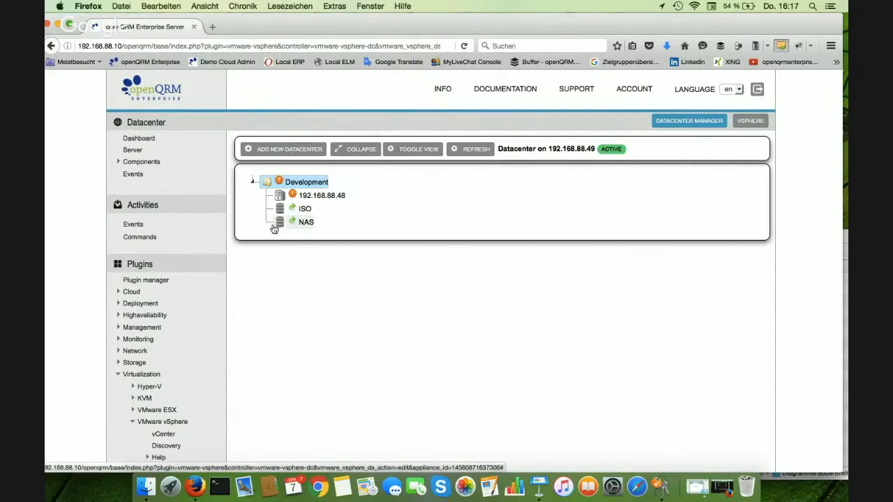
View the type, capacity and free space of the ISO and NAS datastores, closing both detail boxes
click(305, 209)
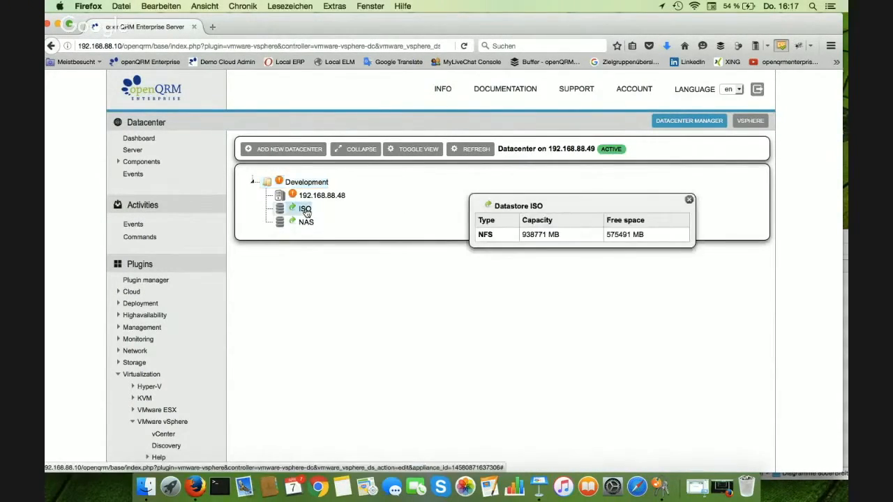
click(312, 223)
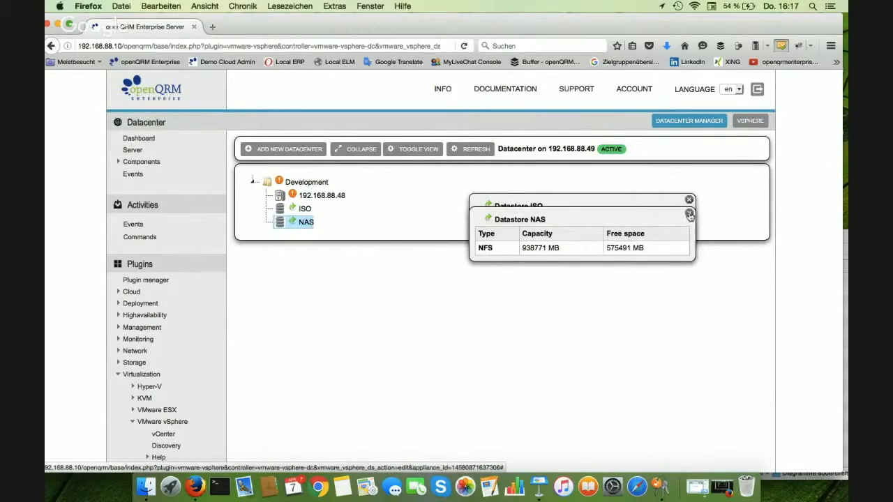
click(689, 214)
click(689, 201)
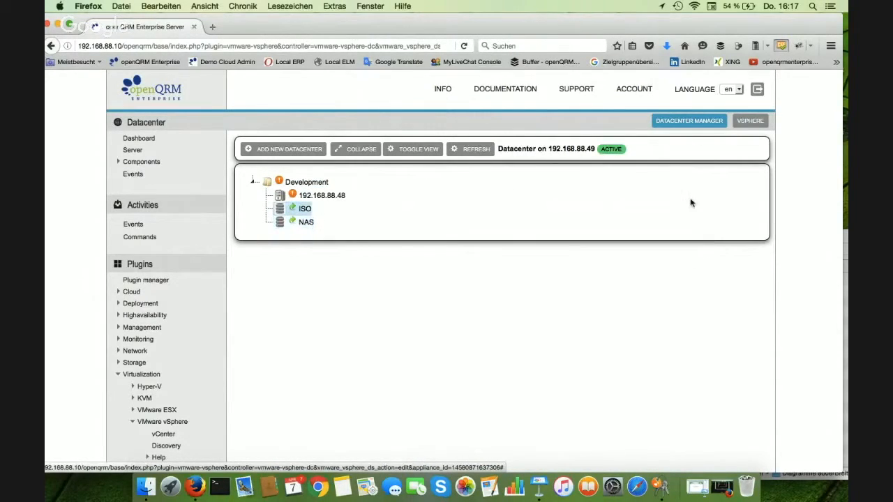
View the ESX hosts of the vSphere server and return to the vSphere selection
click(748, 123)
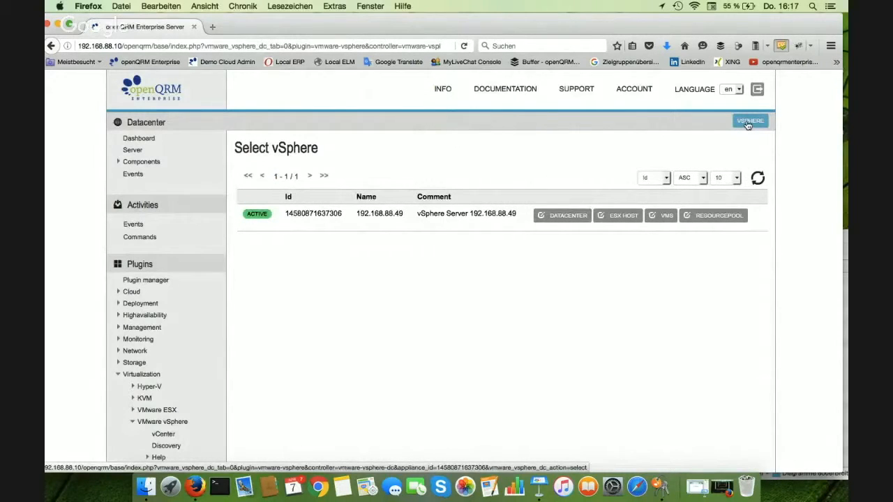
click(617, 217)
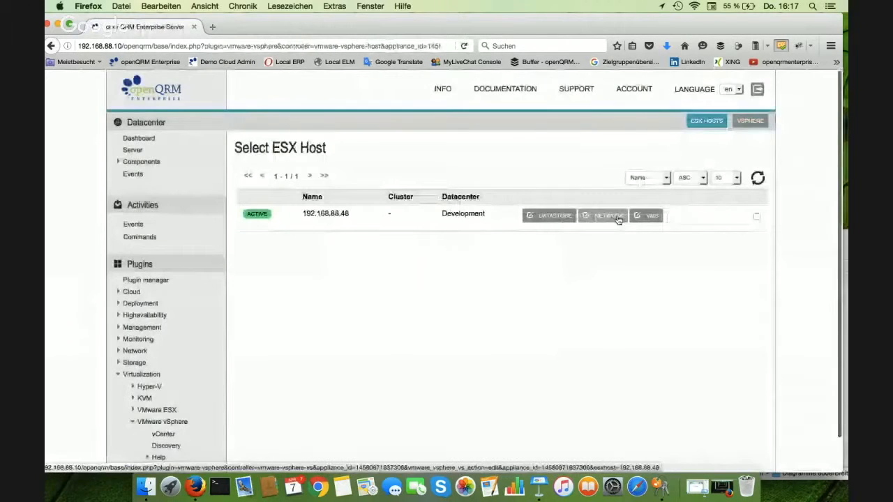
click(751, 122)
Start a new virtual machine on vSphere server 192.168.88.49 and name it web2
click(662, 216)
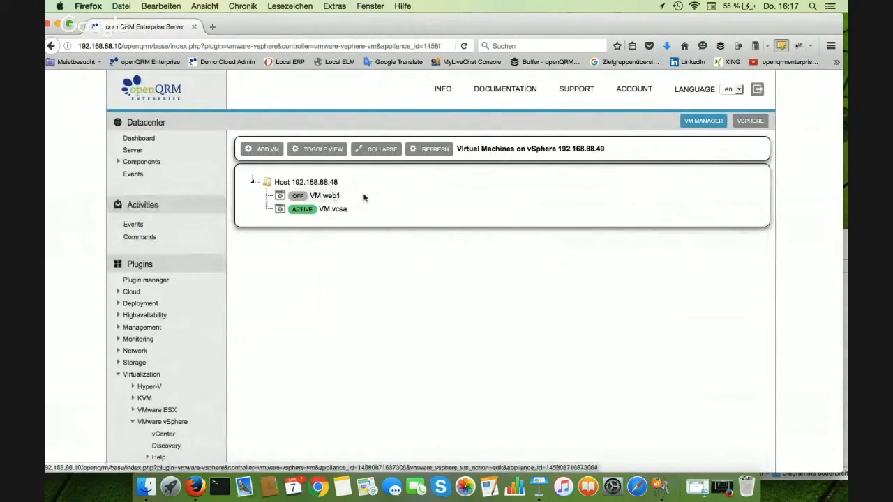
click(261, 150)
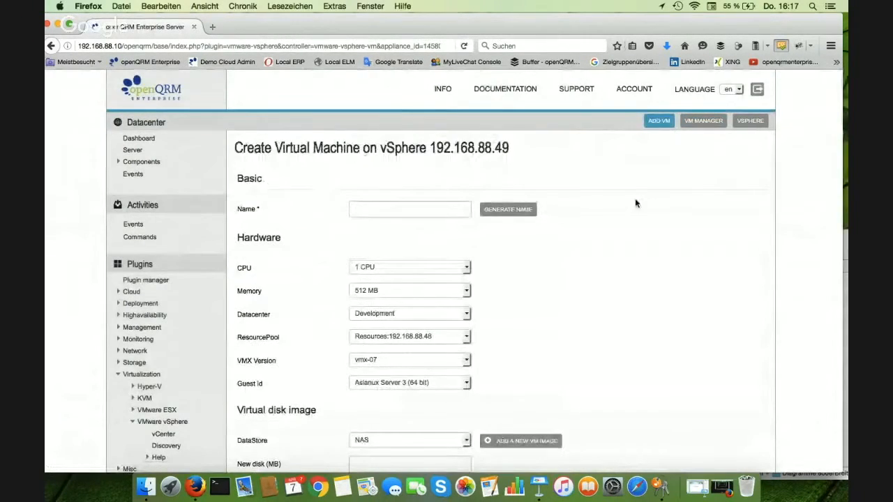
click(437, 208)
text(web2)
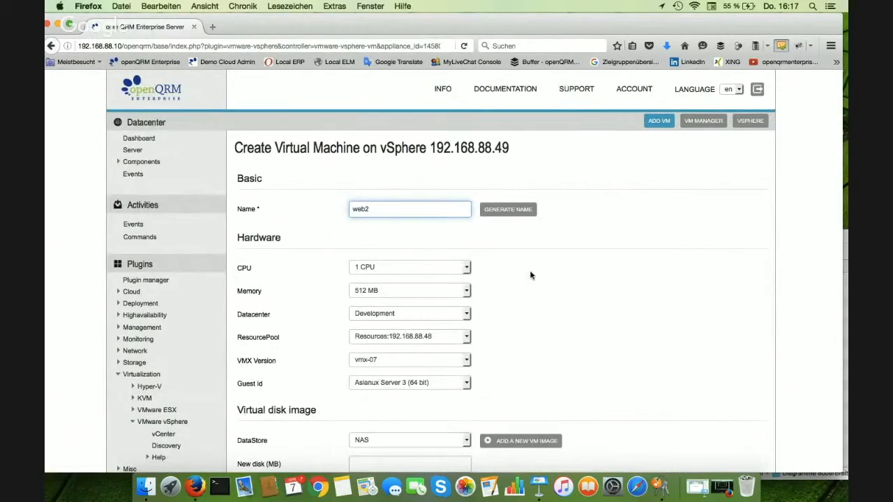
Set the virtual machine's guest ID to Suse Linux Enterprise Server 11 (64 bit)
scroll(454, 290, down, 1)
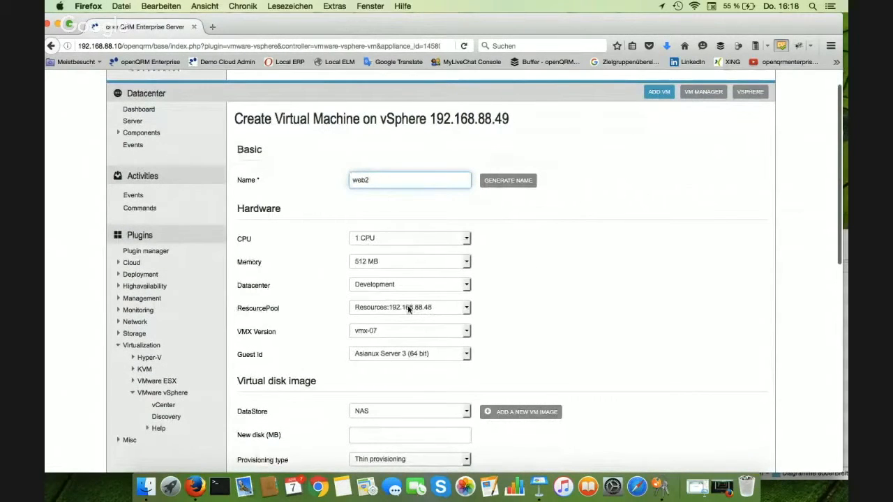
scroll(500, 314, down, 1)
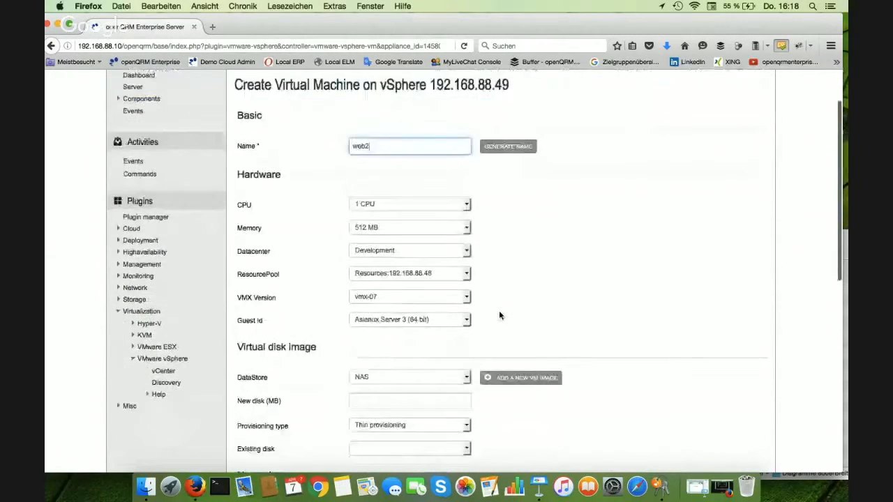
scroll(499, 311, down, 2)
click(460, 261)
scroll(450, 349, down, 10)
scroll(449, 363, down, 3)
scroll(449, 363, up, 5)
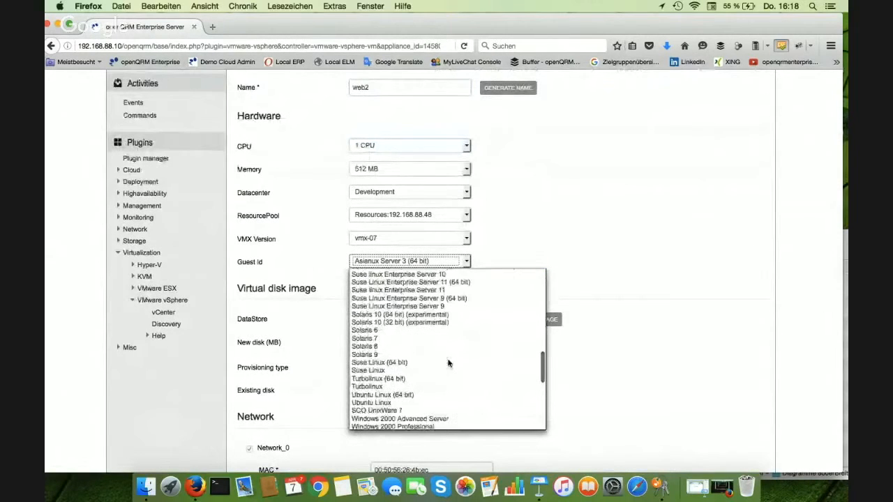
click(448, 283)
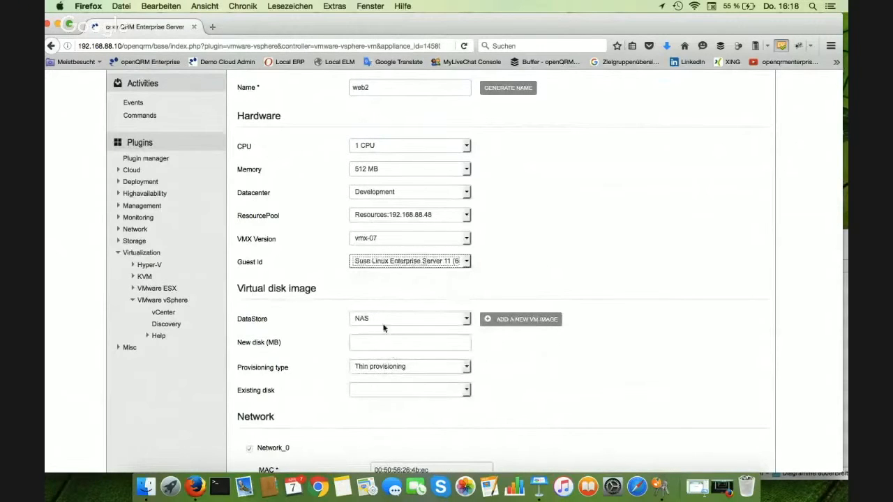
Set the new disk size to 2000 MB on the NAS datastore
click(397, 343)
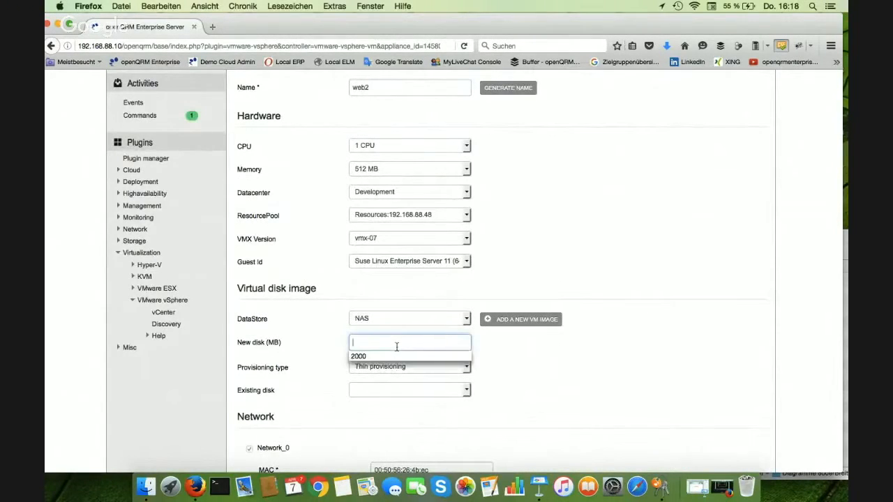
click(377, 364)
click(384, 346)
click(384, 346)
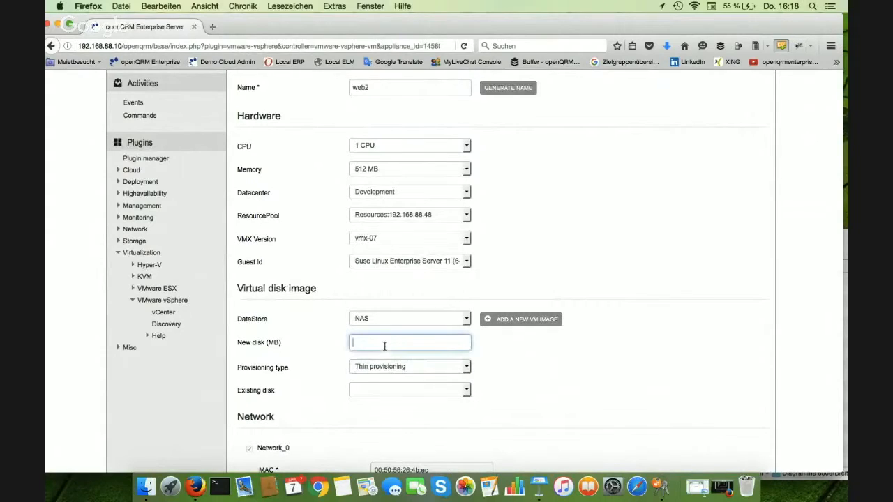
click(378, 356)
scroll(482, 364, down, 5)
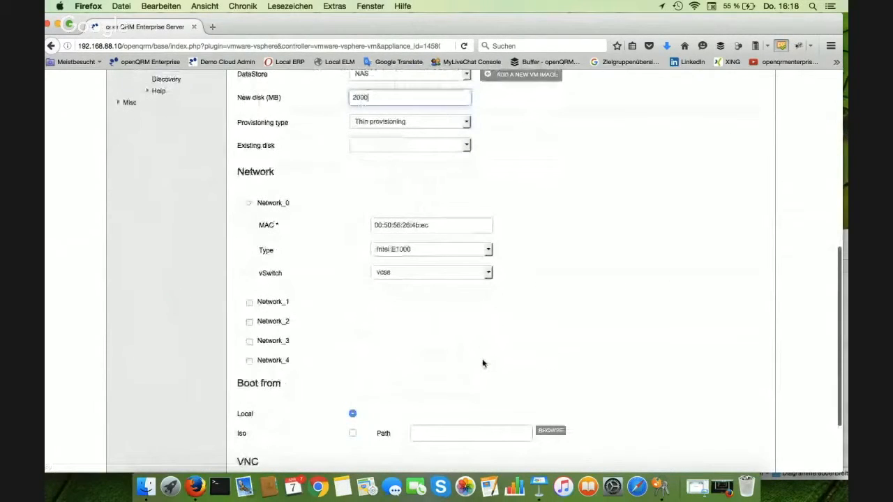
click(250, 299)
click(250, 299)
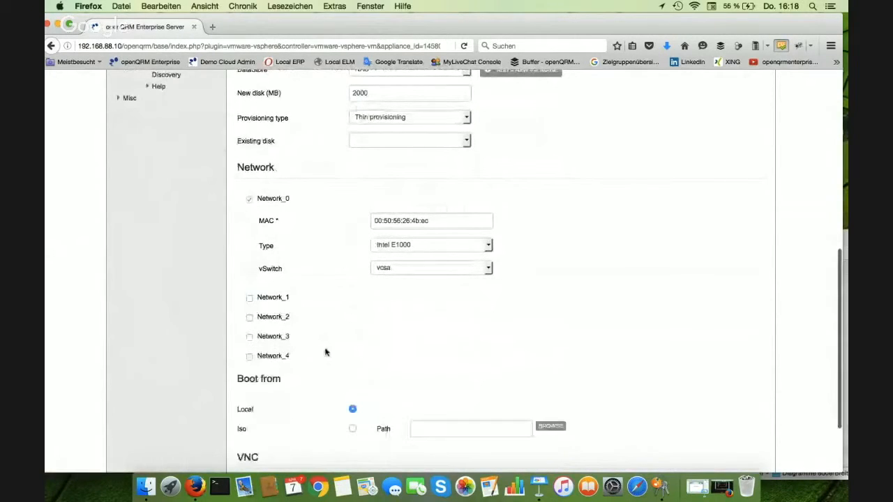
Set the virtual machine to boot from the ISO image debian-8.2.0-amd64-netinst.iso
scroll(325, 353, down, 1)
click(352, 397)
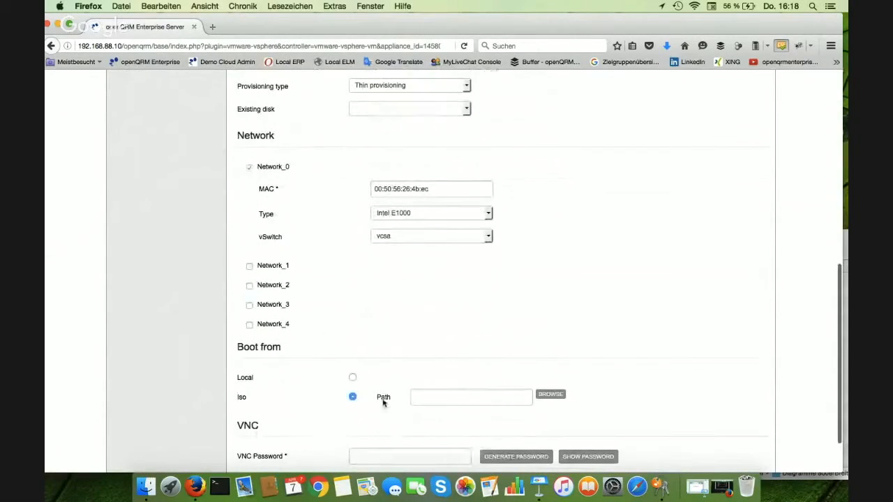
click(551, 395)
drag(719, 315, 672, 217)
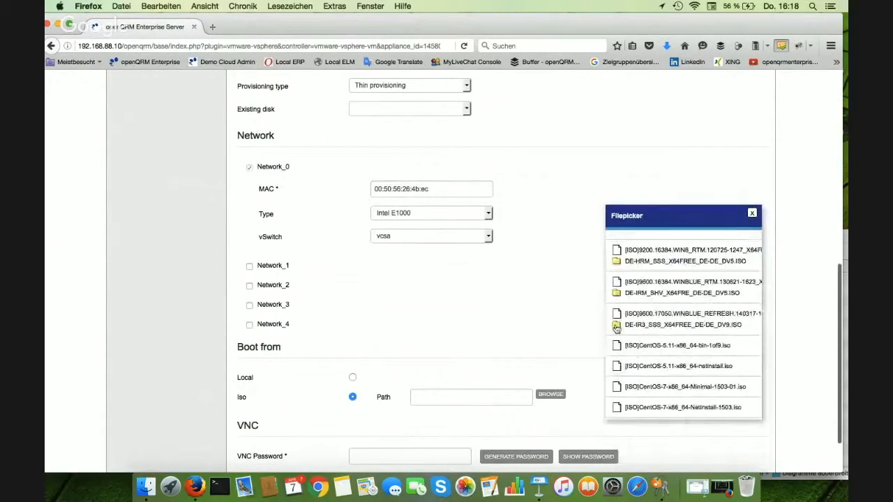
scroll(673, 317, down, 5)
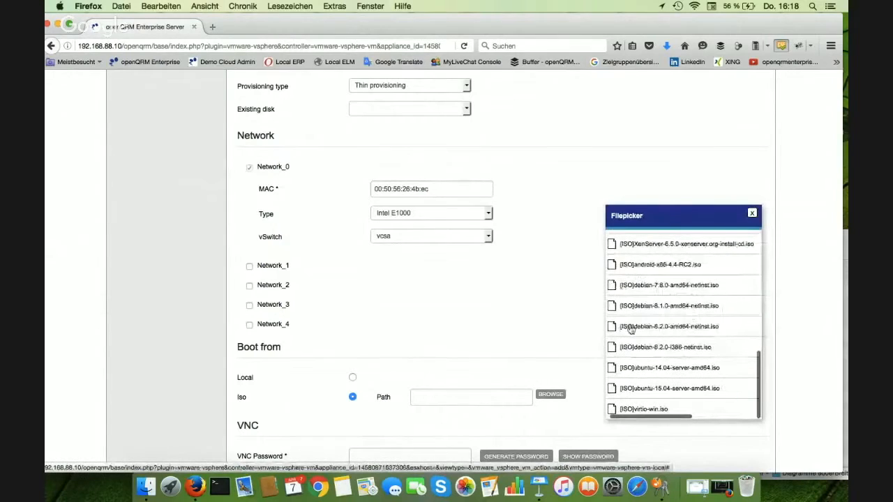
click(668, 328)
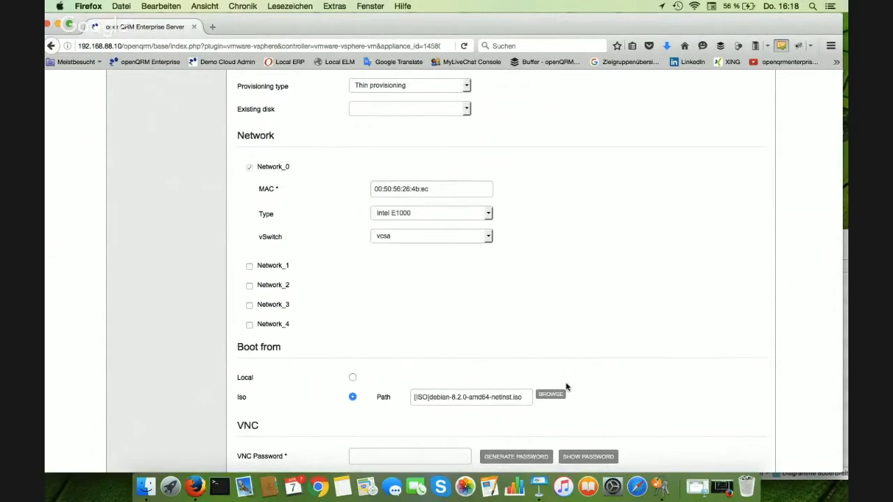
Enter the VNC password for the virtual machine, reveal it and correct its ending
scroll(551, 388, down, 2)
click(433, 397)
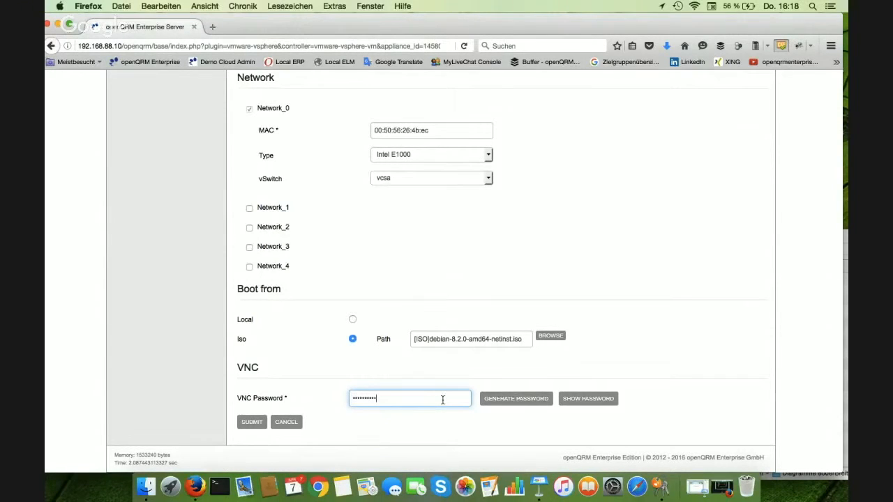
click(581, 402)
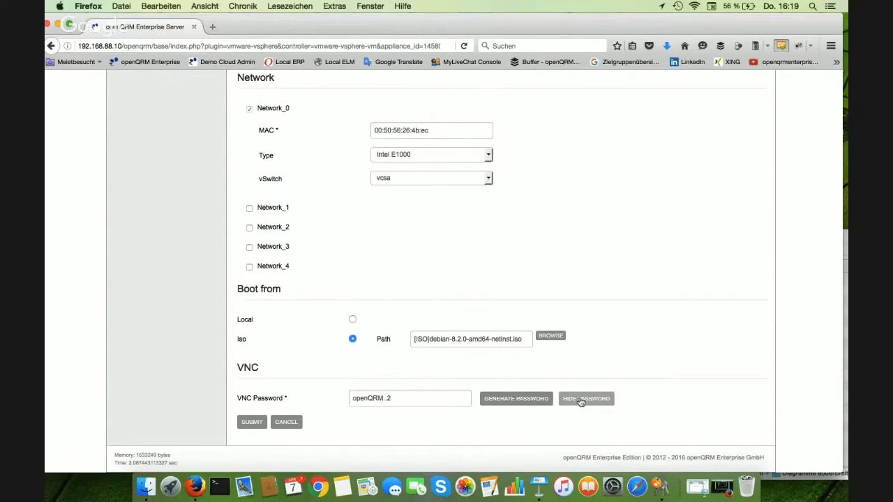
click(429, 399)
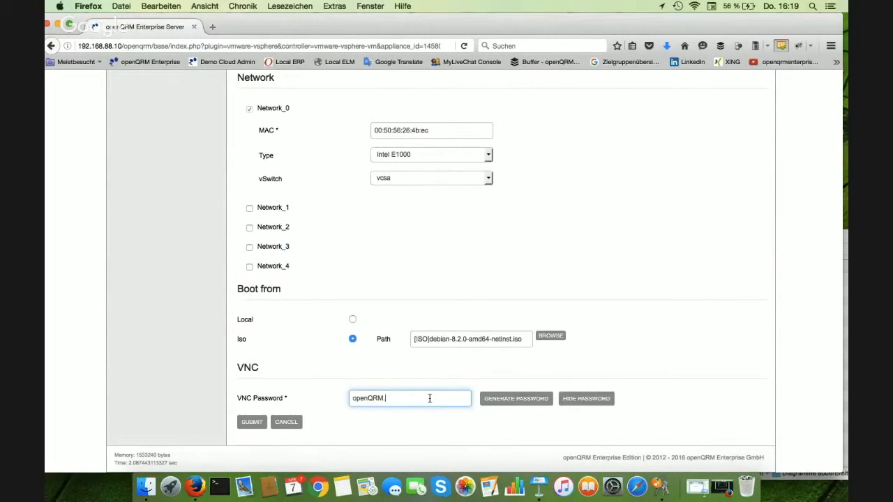
text(222)
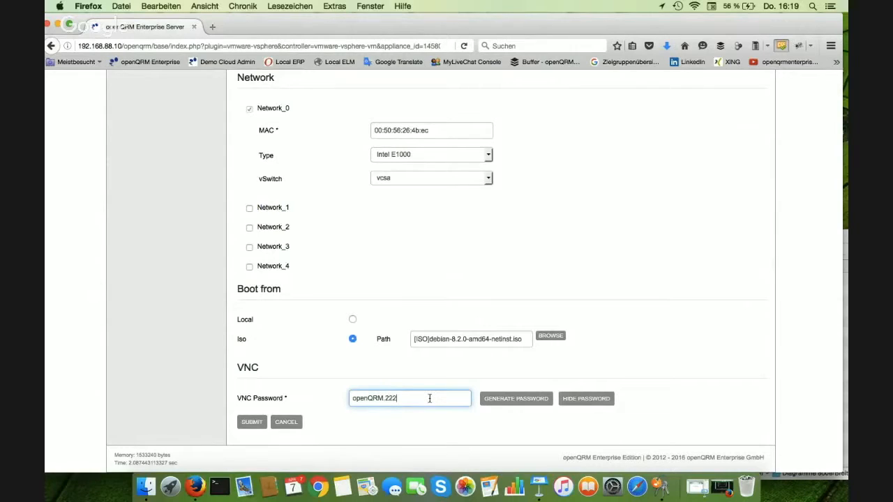
Submit the new virtual machine web2 and locate its entry in the server list
click(244, 421)
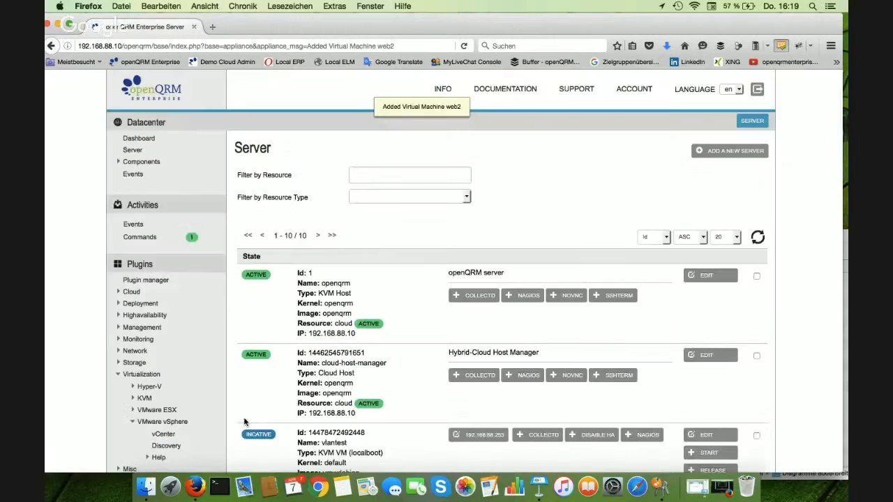
scroll(244, 421, down, 1)
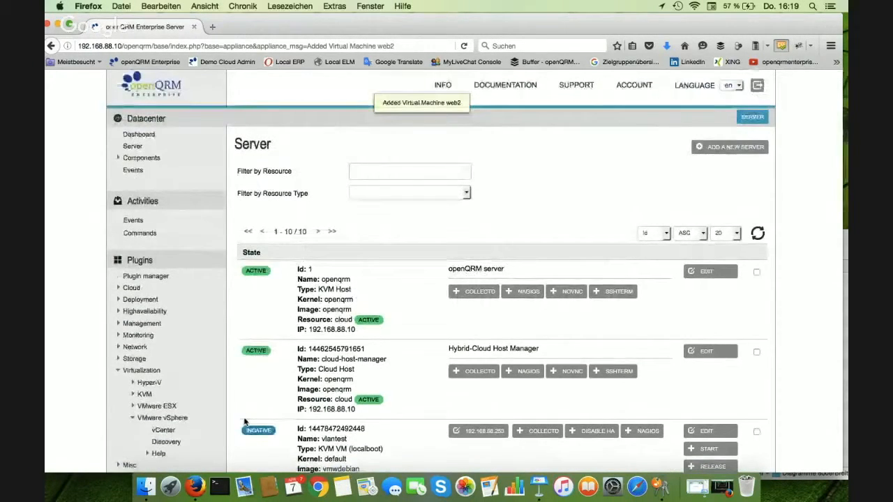
scroll(244, 421, down, 3)
scroll(244, 422, down, 10)
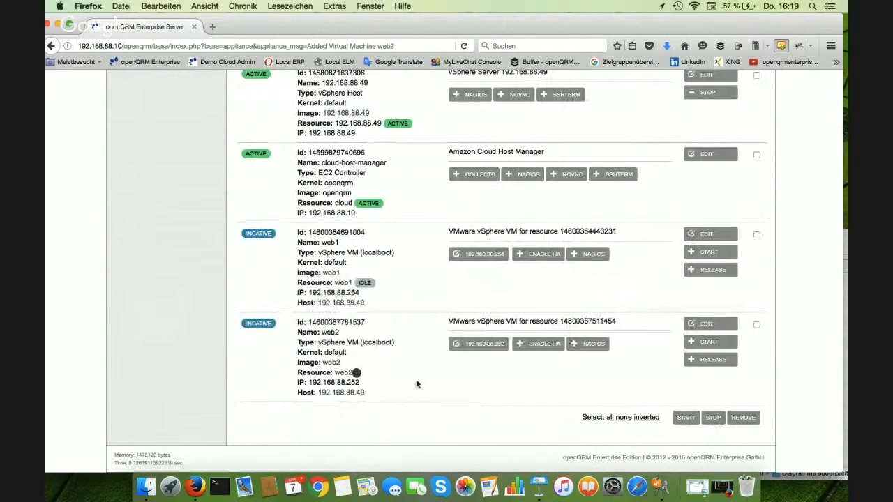
Return to the server list and start the web2 server, confirming the start request
scroll(429, 385, up, 6)
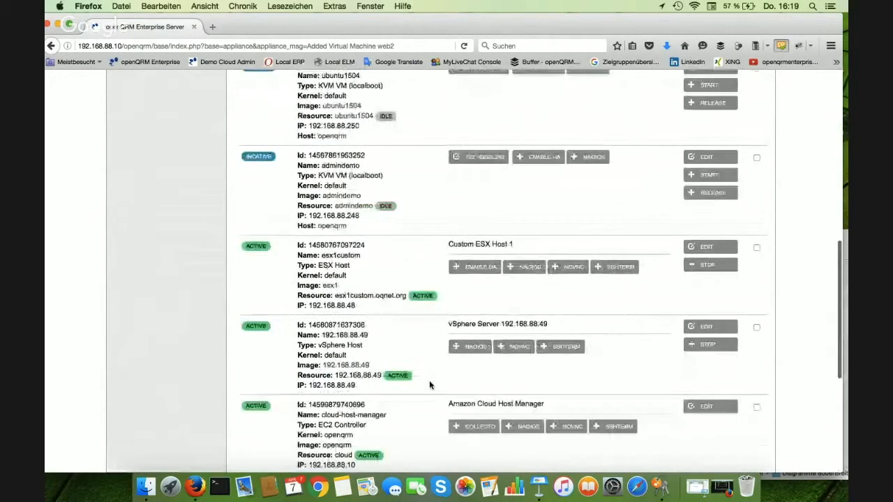
scroll(429, 384, up, 8)
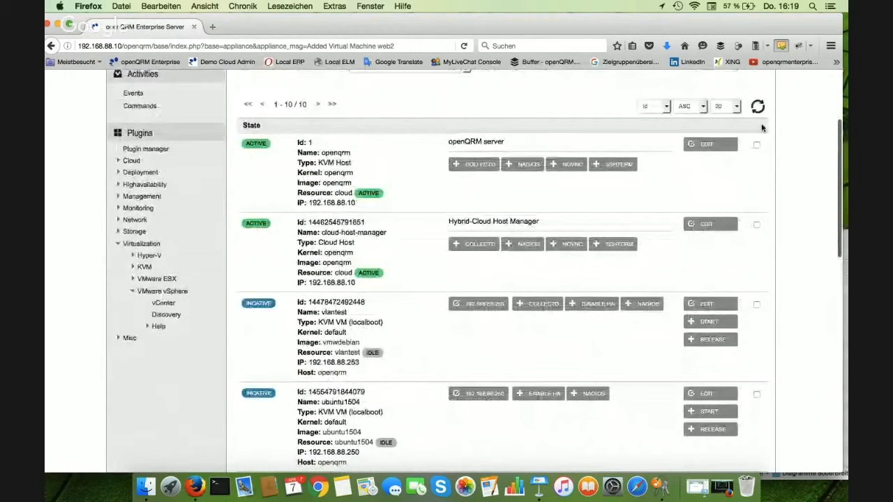
scroll(763, 127, up, 3)
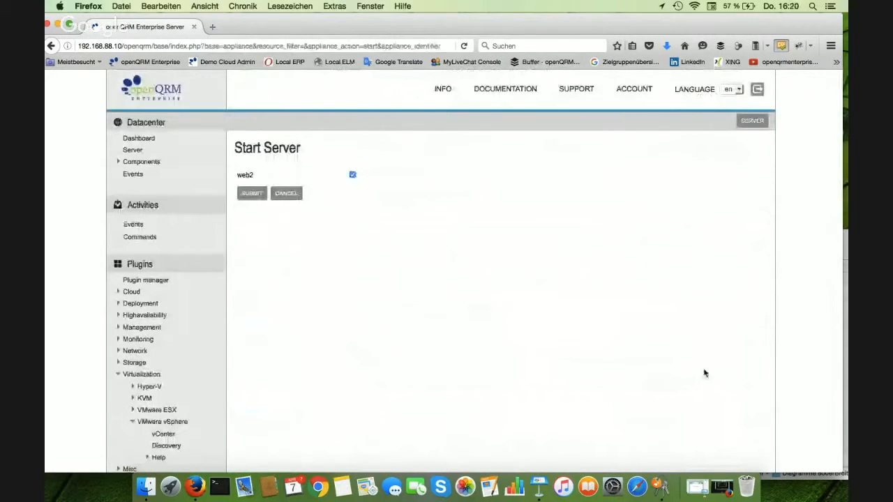
click(756, 124)
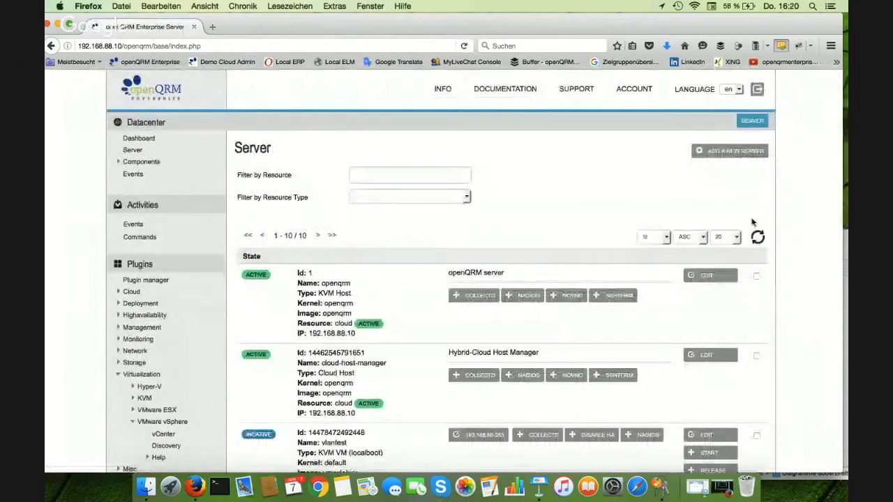
scroll(759, 237, down, 10)
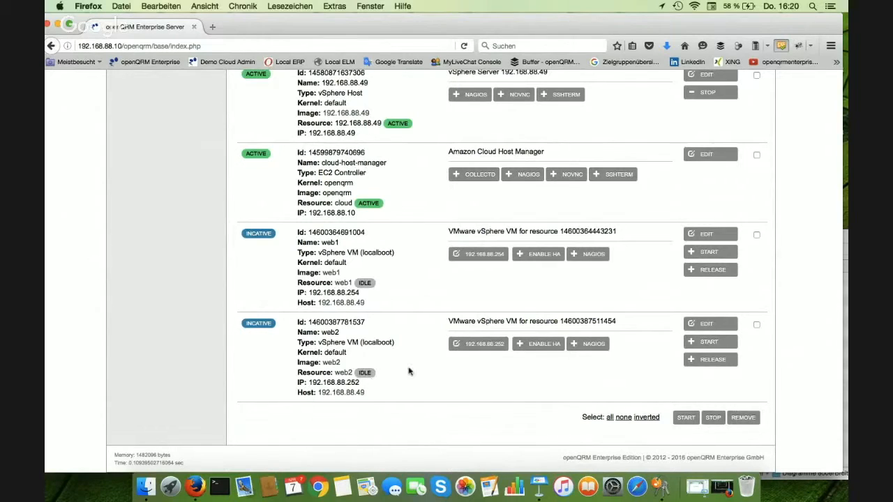
click(707, 345)
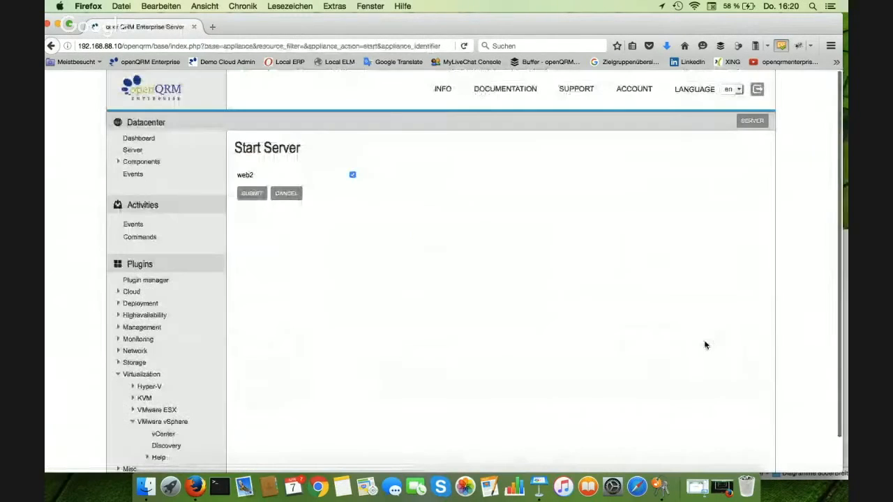
click(252, 194)
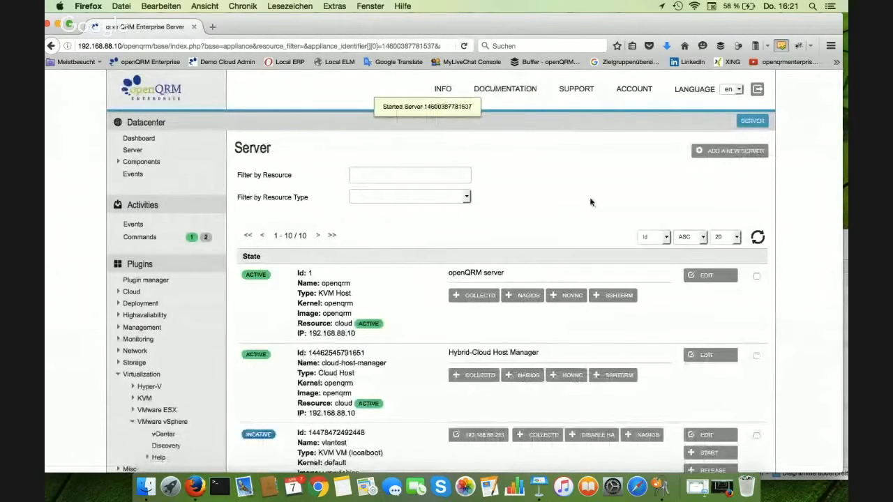
Refresh the server list and check the server and resource state of web2
click(759, 237)
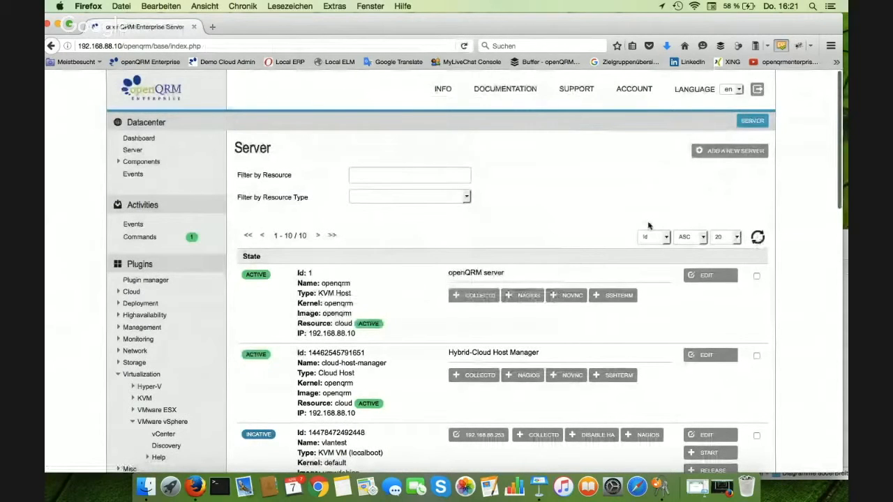
scroll(648, 225, down, 10)
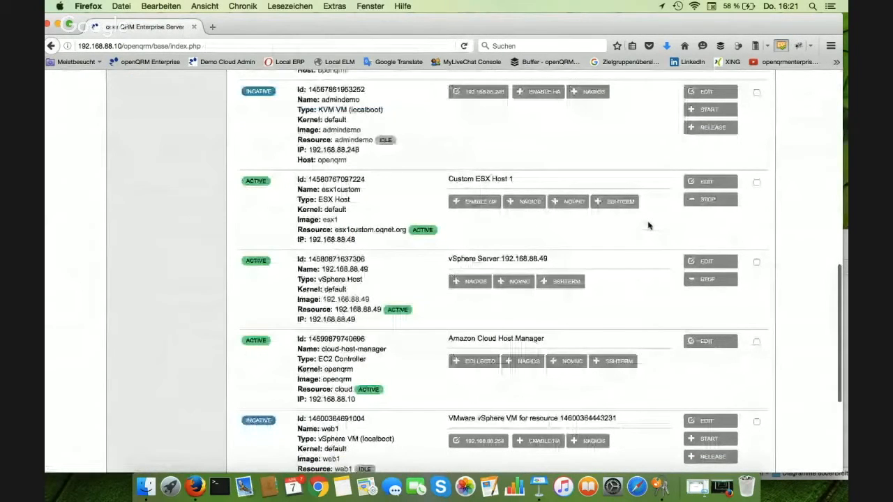
scroll(648, 225, down, 5)
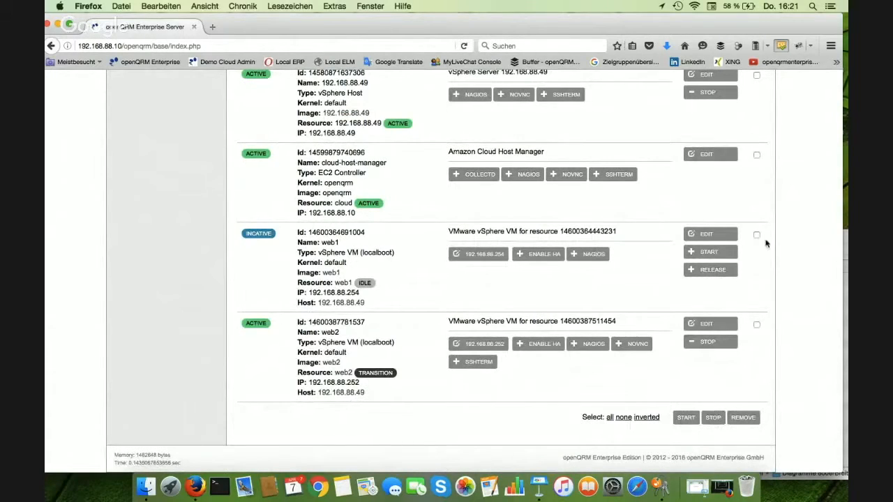
scroll(806, 297, up, 10)
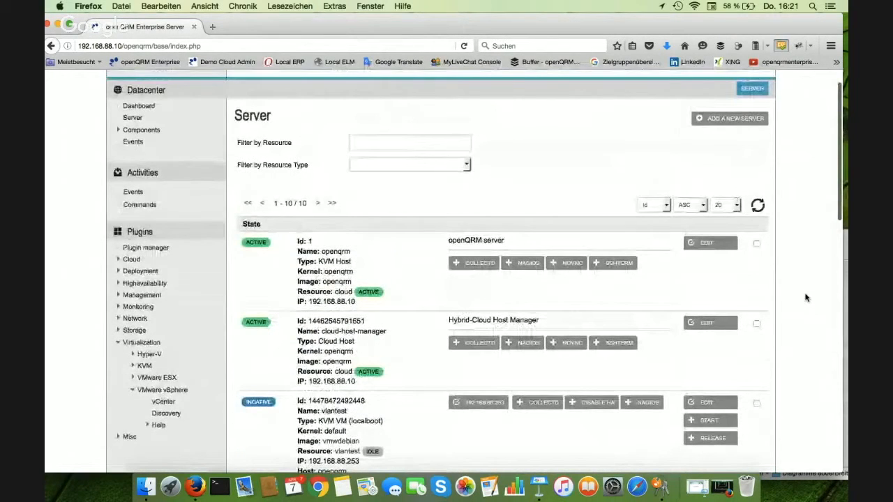
scroll(806, 298, down, 10)
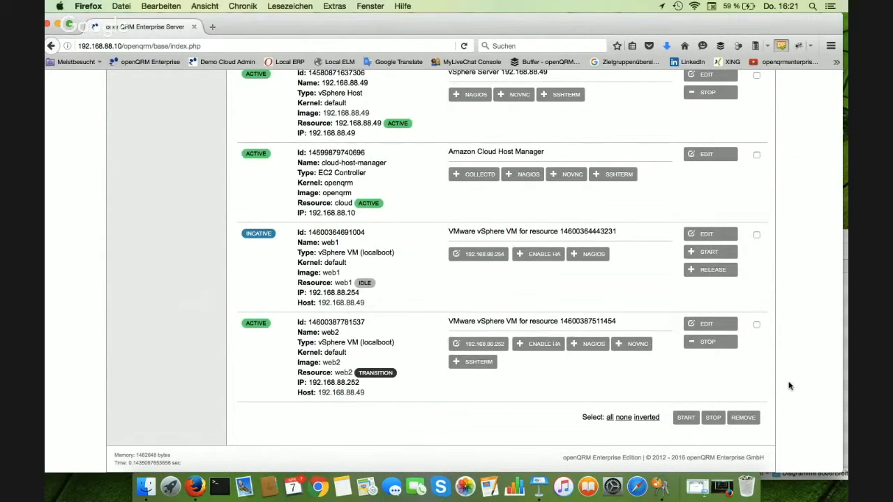
scroll(789, 386, up, 2)
scroll(789, 386, up, 10)
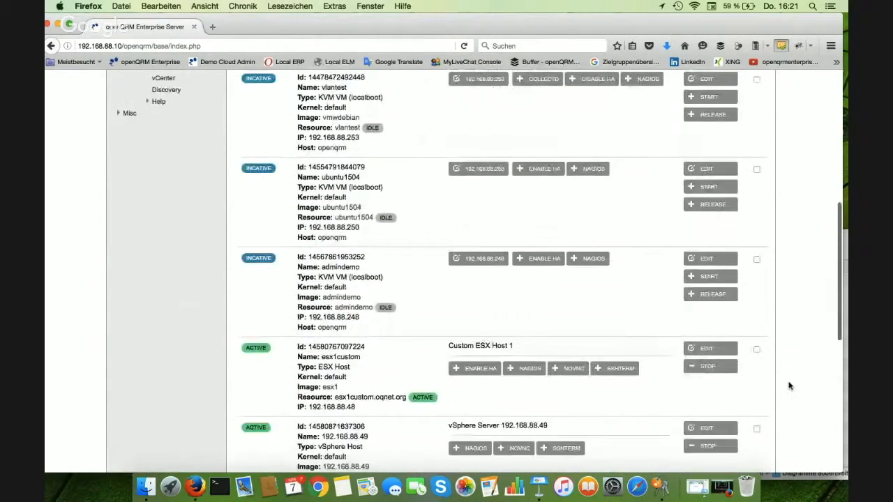
scroll(789, 386, up, 3)
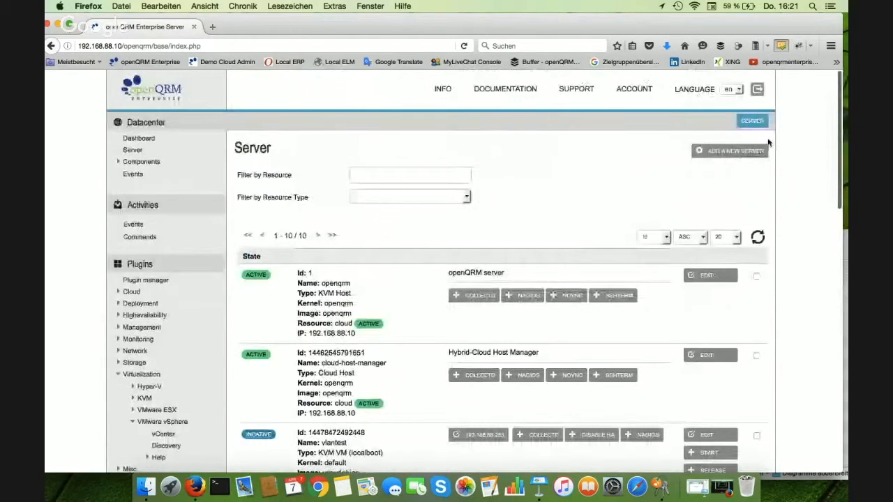
scroll(788, 230, down, 10)
scroll(789, 230, down, 3)
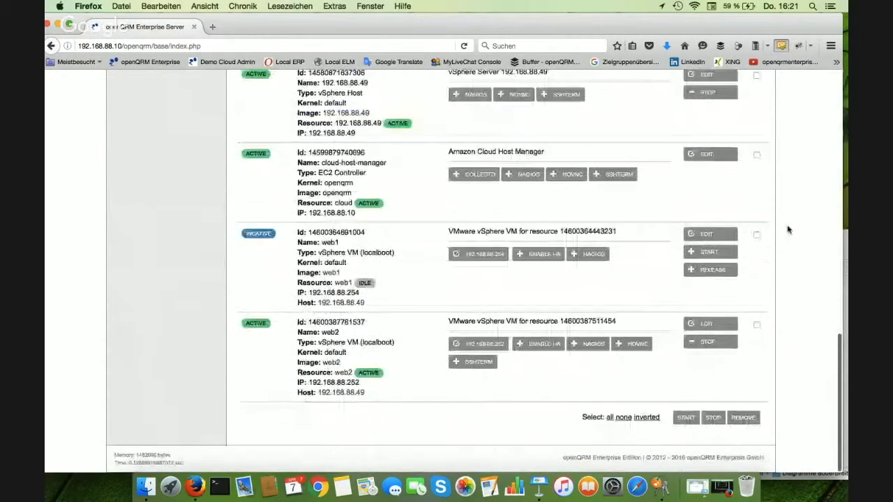
Open the noVNC console of web2 and connect to it with the VNC password
click(632, 344)
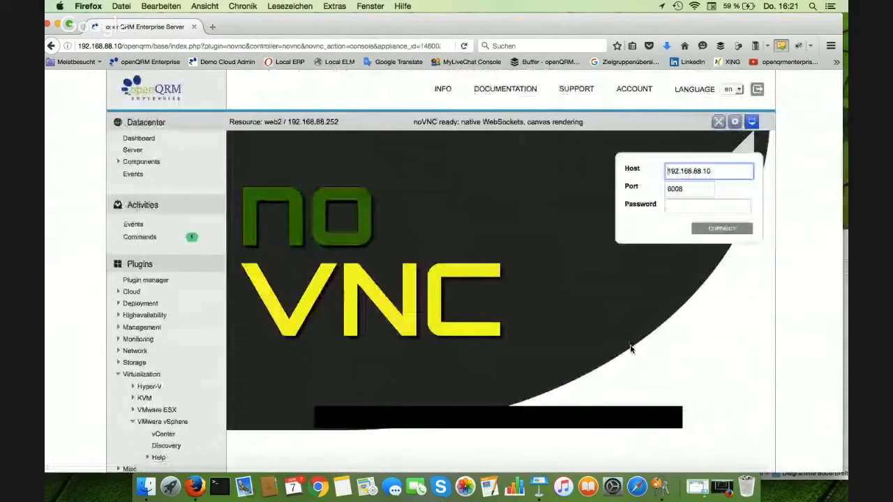
click(734, 208)
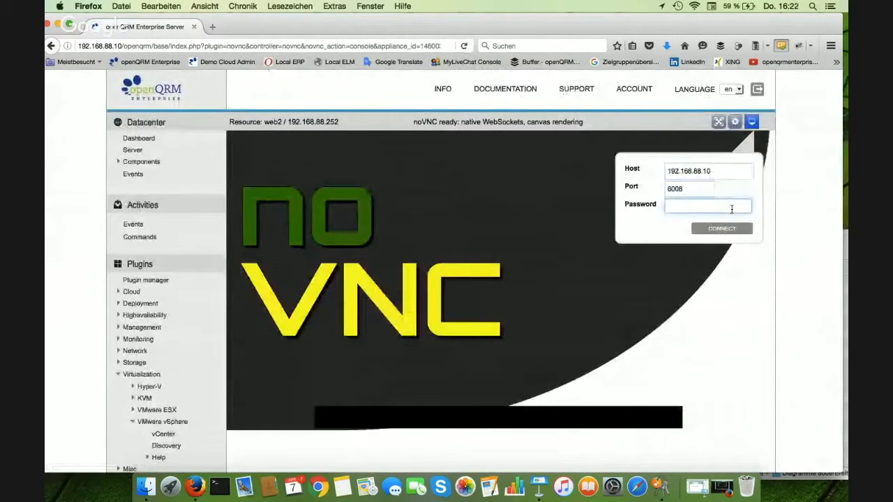
text(o*******)
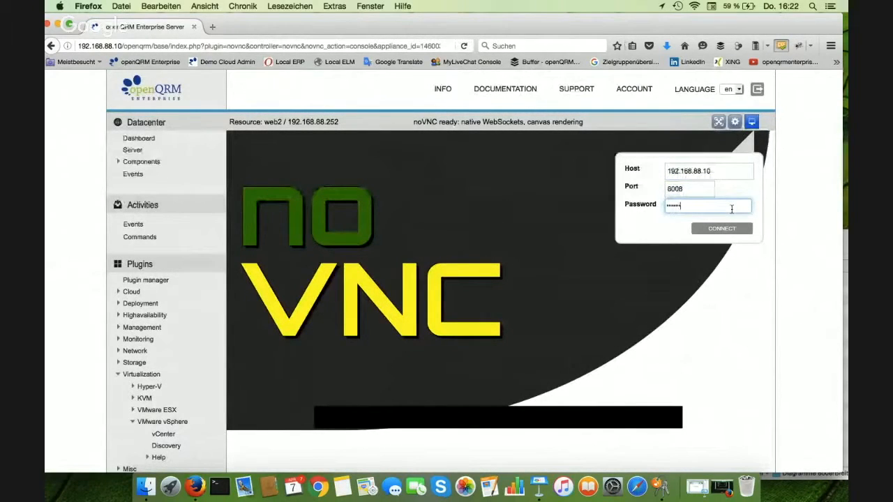
text(***)
click(731, 230)
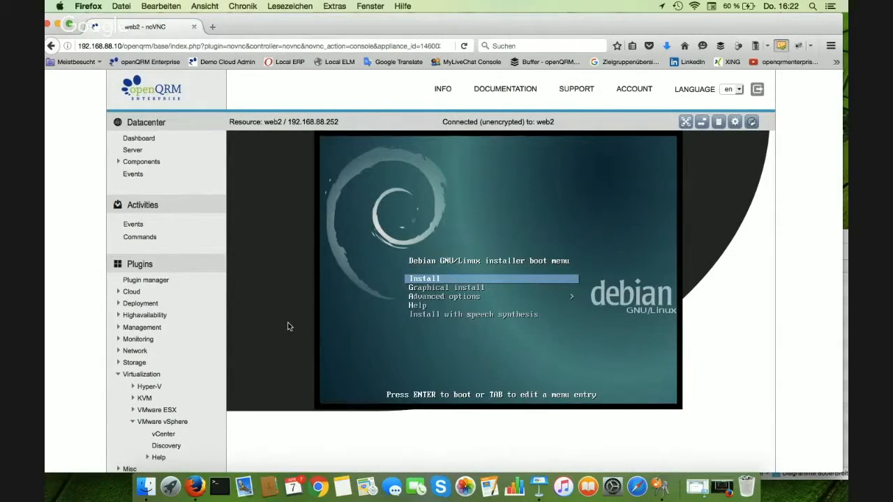
Expand the Cloud plugin and open the openQRM Cloud portal
click(151, 375)
click(131, 293)
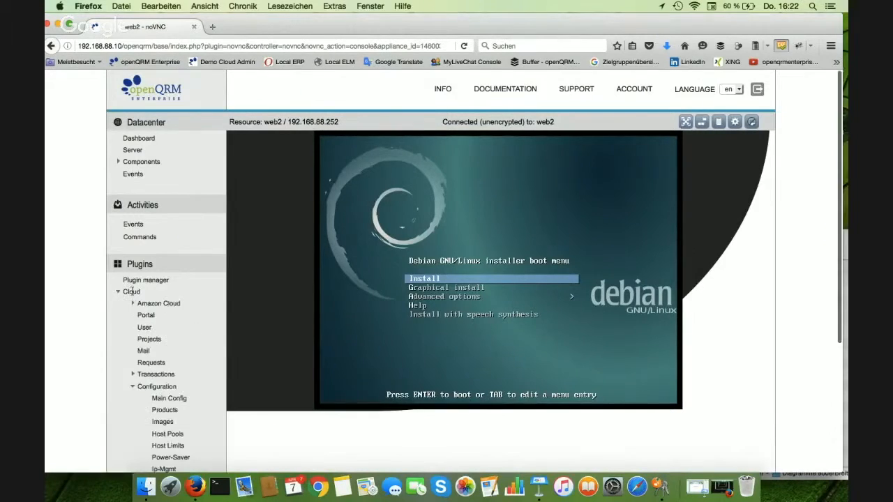
click(145, 315)
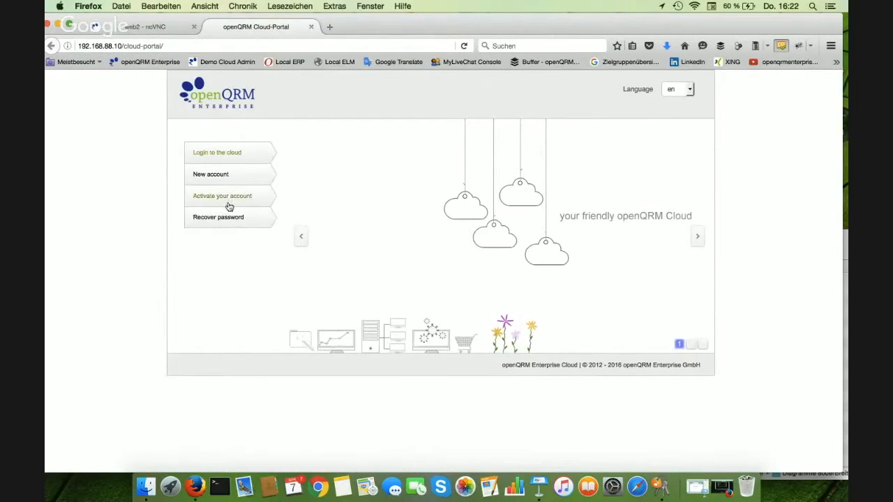
Log in to the cloud with the prefilled credentials and review the account's resource usage and limits
click(229, 153)
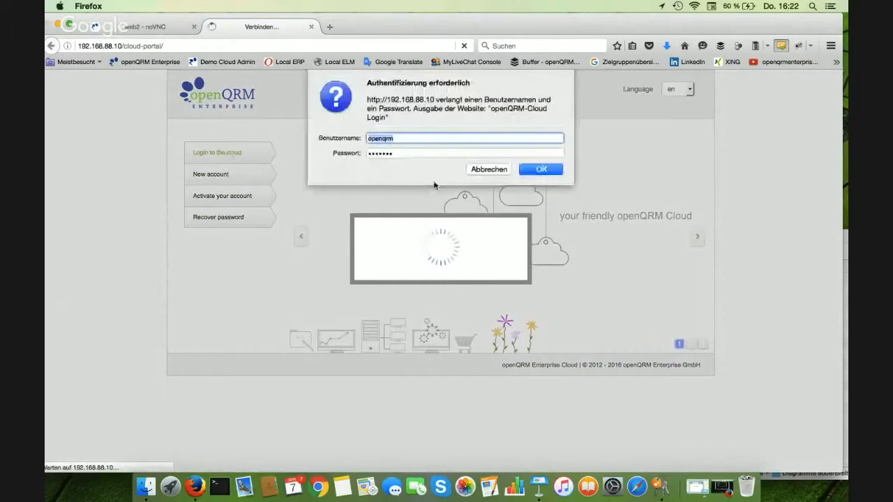
click(538, 168)
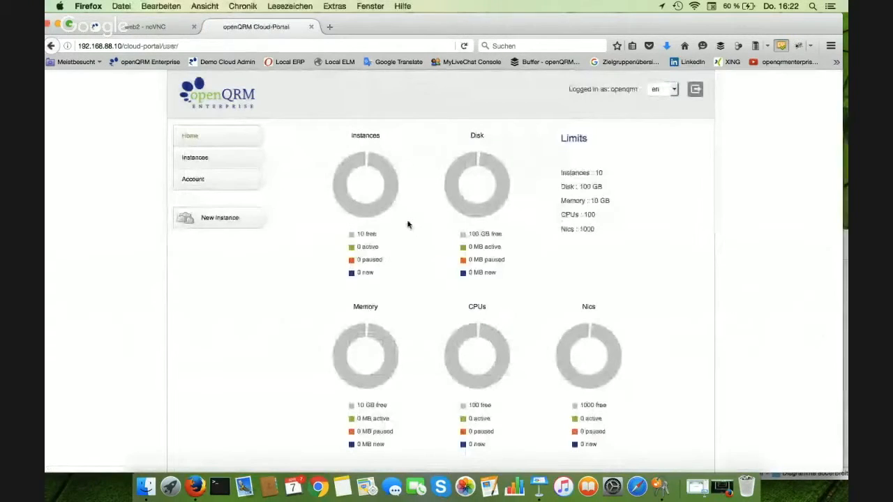
scroll(489, 224, down, 3)
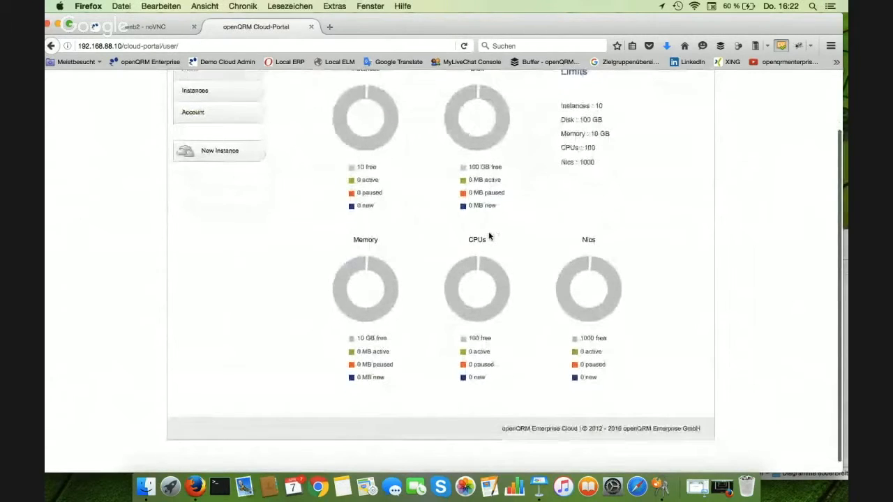
scroll(488, 235, up, 3)
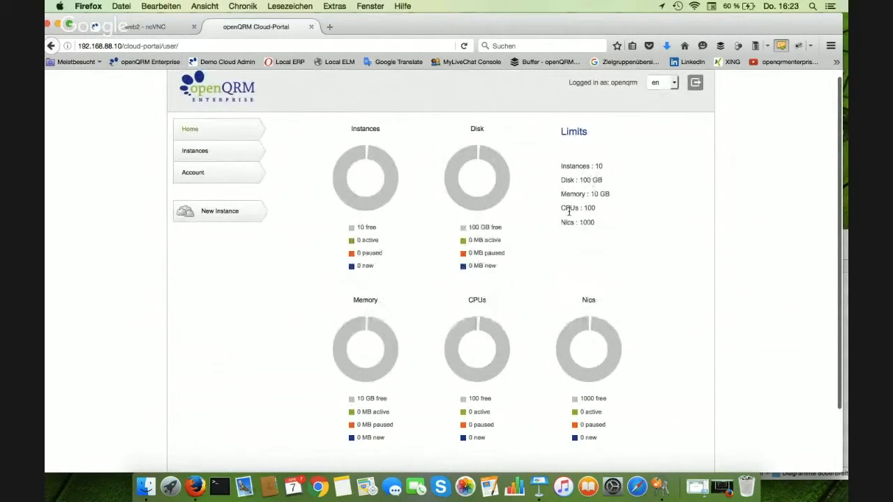
scroll(584, 197, up, 1)
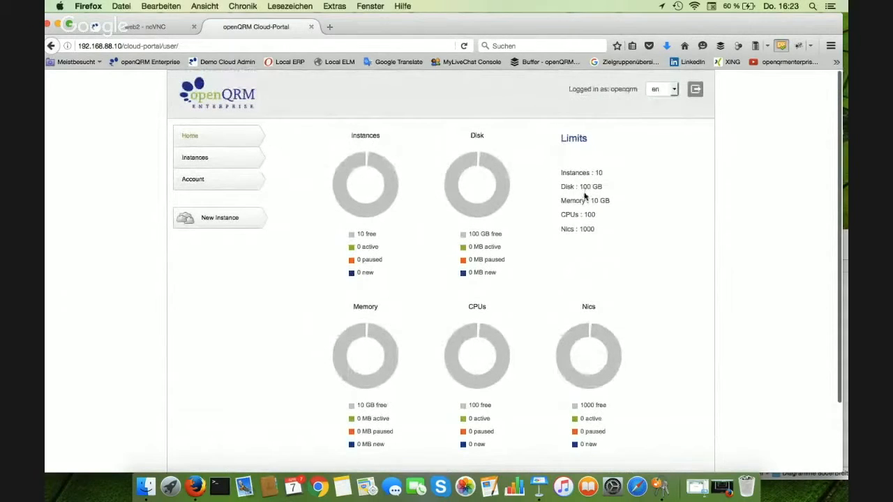
scroll(585, 196, down, 1)
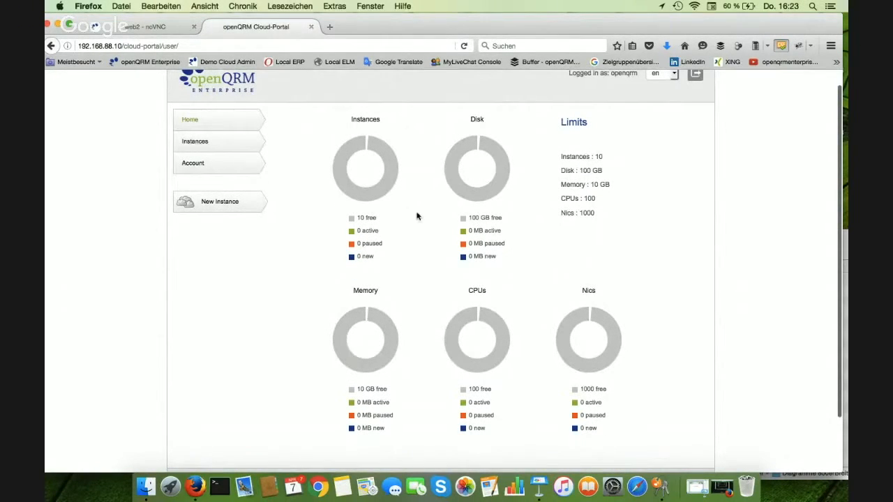
Open the cloud instances page and examine the New Instance form's type, image, hardware, application and hostname options
click(220, 144)
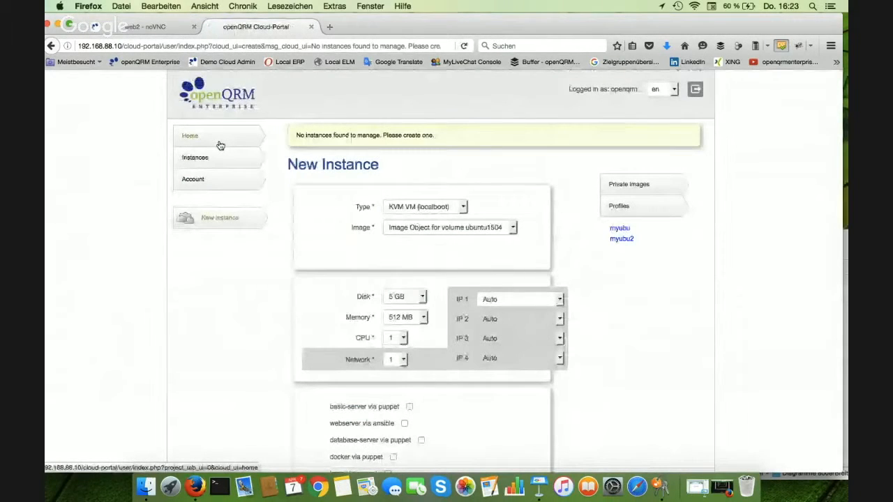
scroll(535, 189, down, 3)
scroll(535, 189, down, 2)
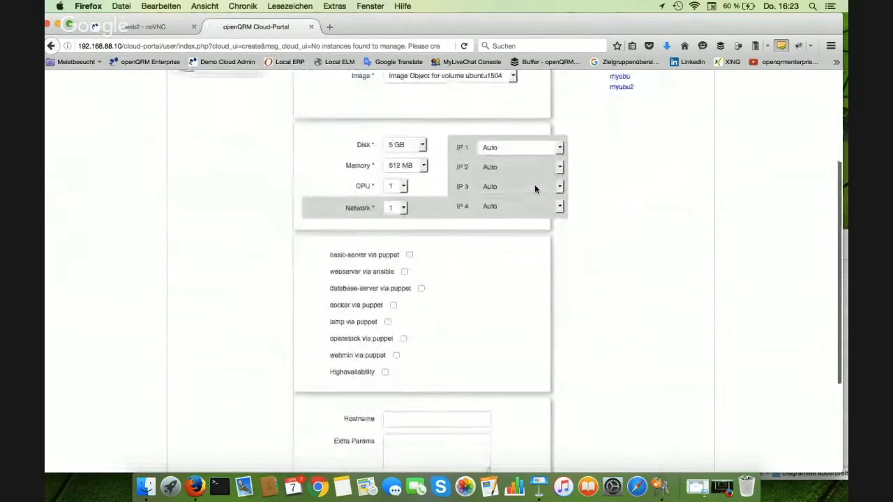
scroll(535, 189, down, 2)
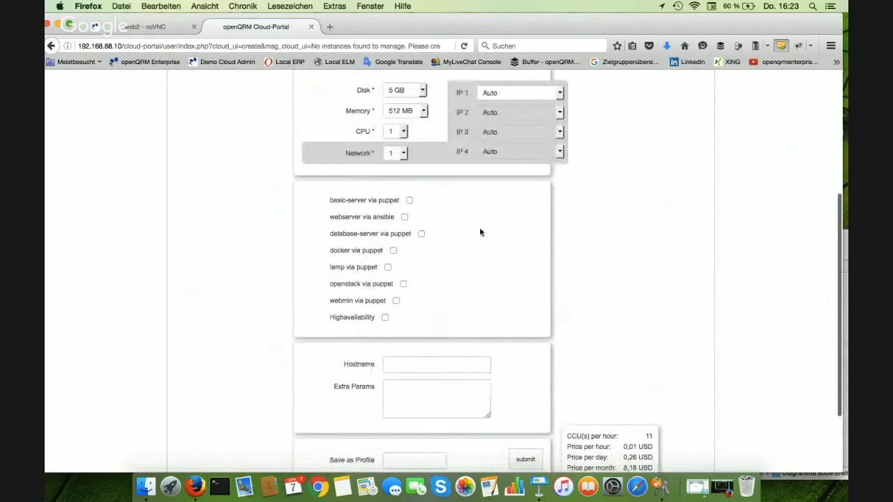
scroll(480, 259, up, 6)
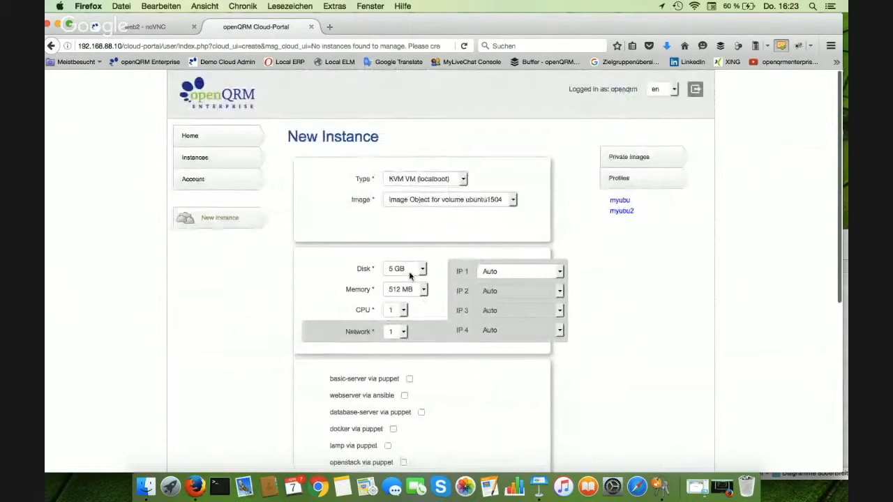
scroll(463, 363, down, 6)
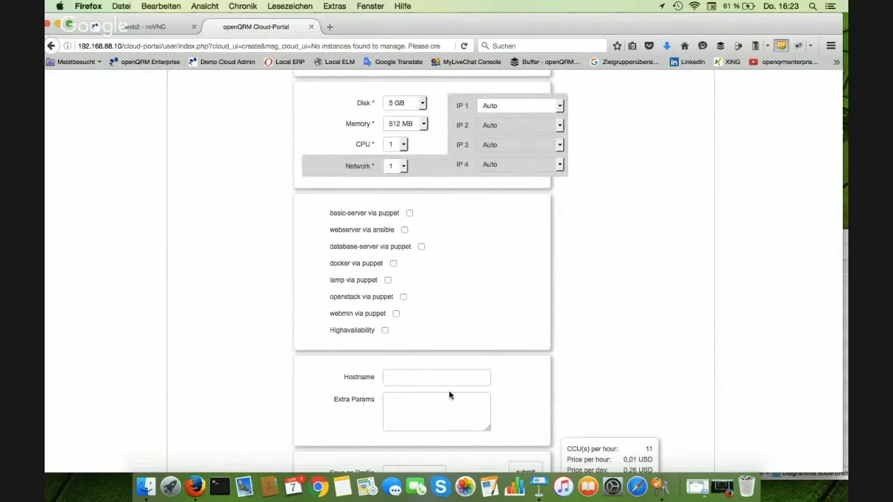
Examine the rest of the New Instance form and its available instance types, keeping KVM VM (localboot) selected
scroll(450, 393, down, 2)
scroll(450, 393, up, 6)
click(458, 150)
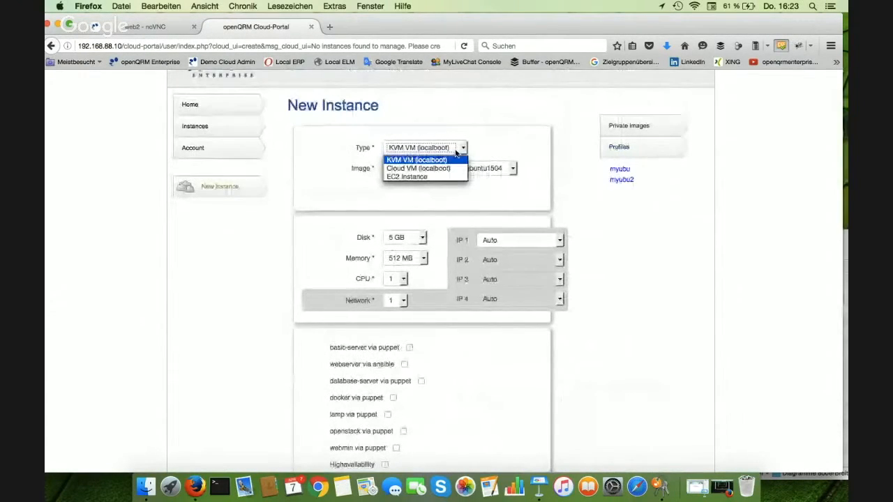
click(428, 177)
click(442, 151)
click(440, 157)
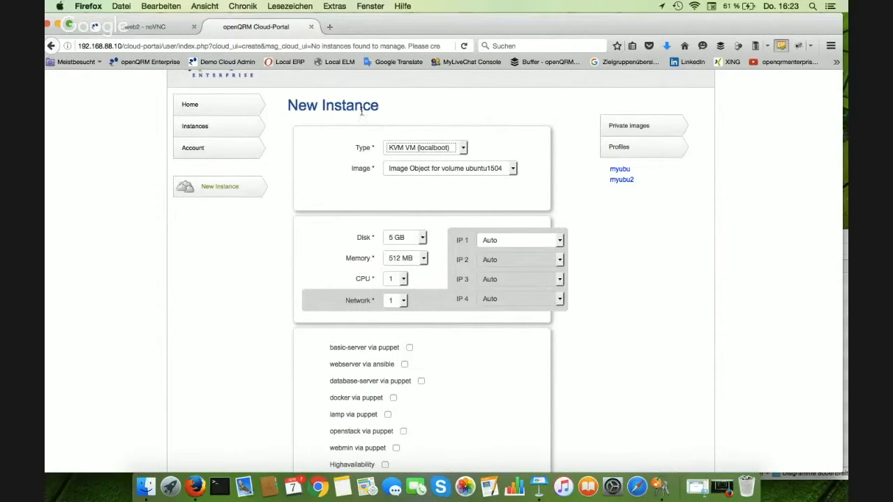
Switch to the openQRM Enterprise Server, open the Cloud product configuration and show the Virtualization product group
click(139, 27)
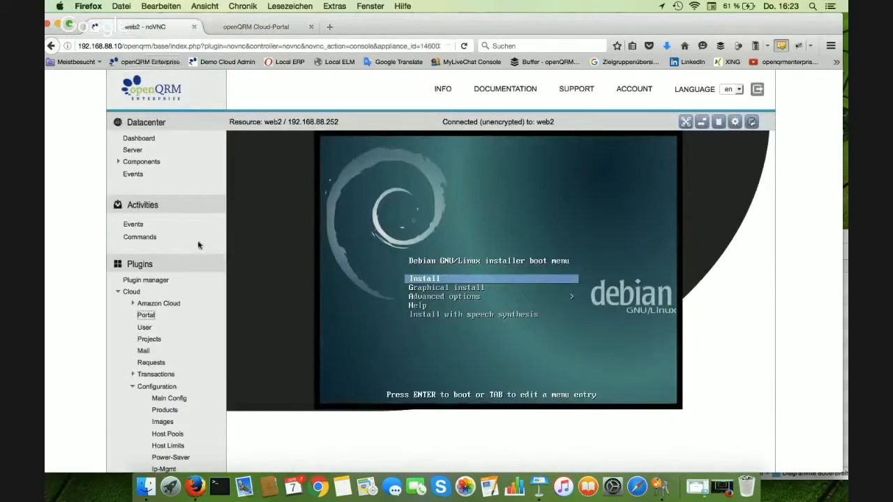
click(164, 411)
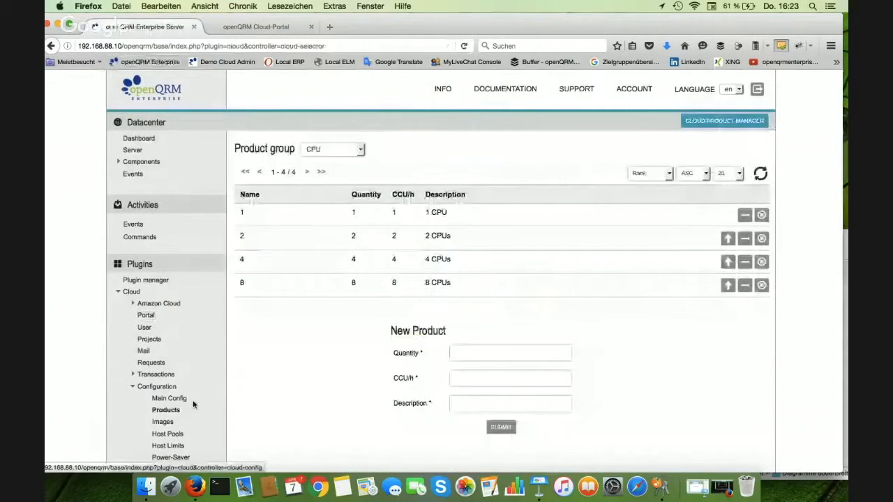
scroll(192, 400, down, 2)
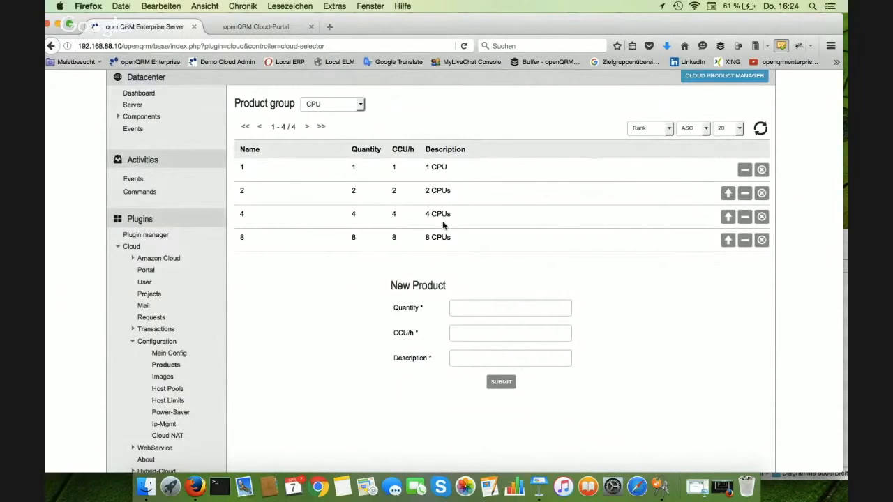
click(353, 106)
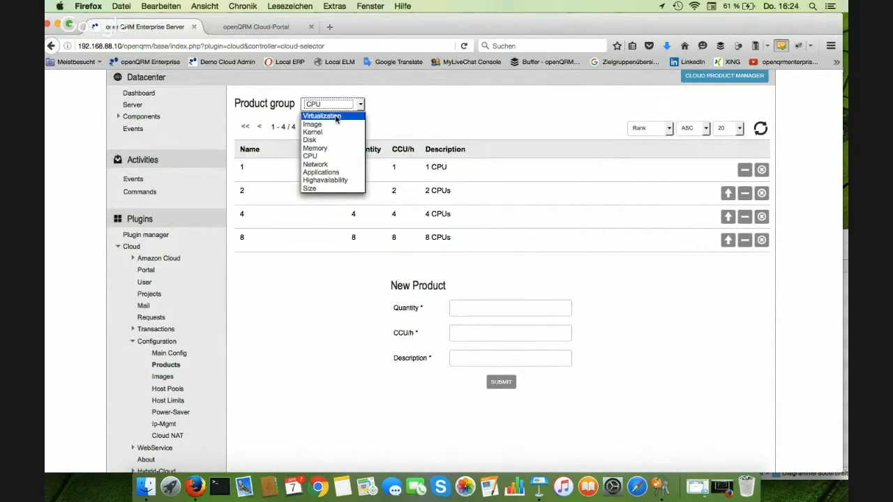
click(335, 116)
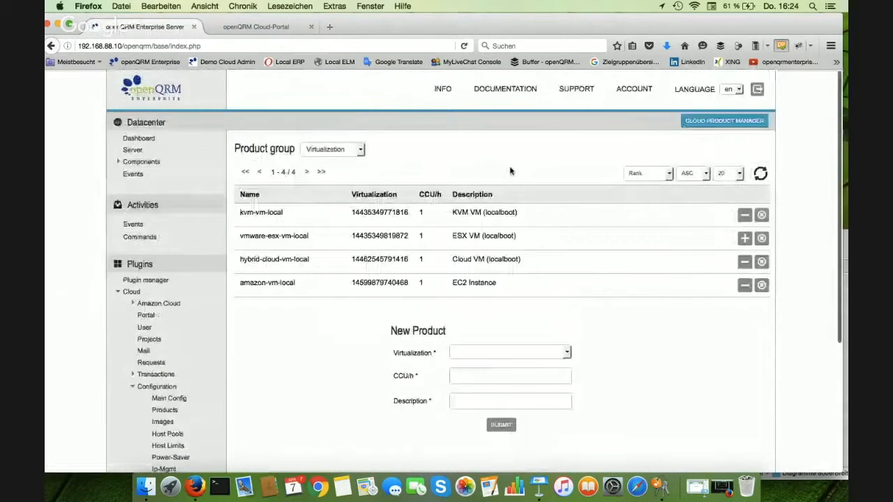
Review the Disk and Highavailability product groups and return to the Virtualization group
click(355, 150)
click(337, 185)
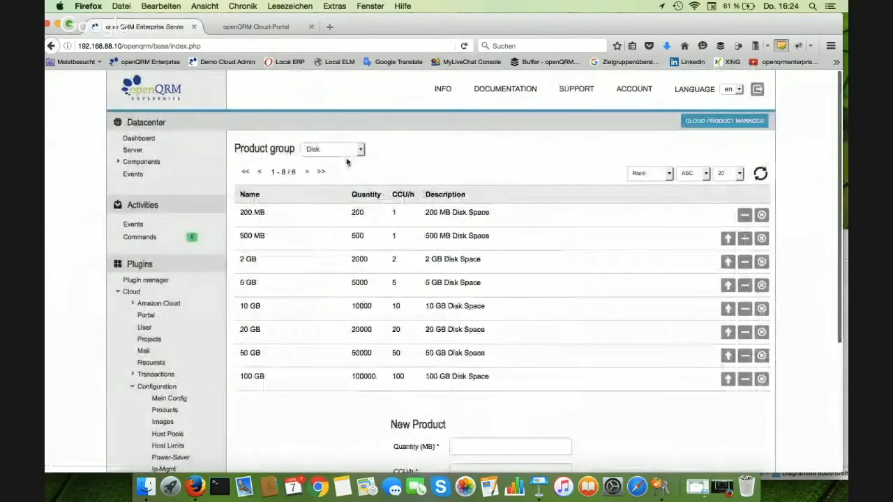
click(349, 152)
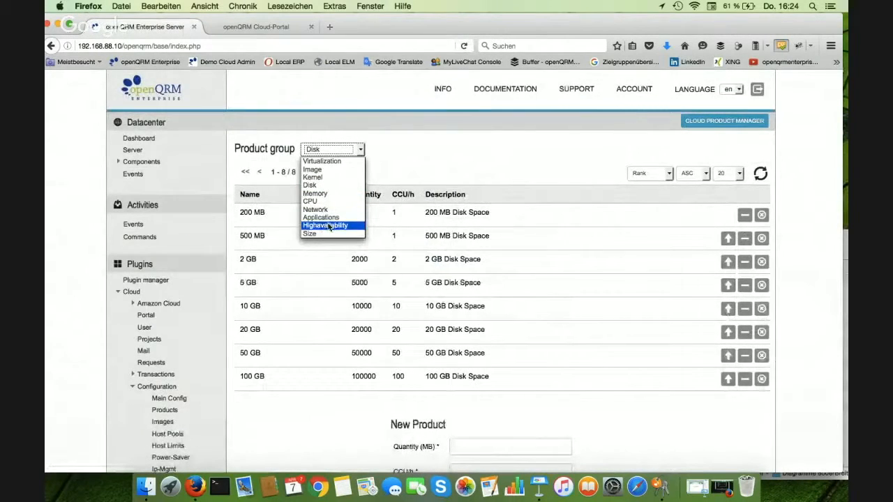
click(326, 226)
click(349, 152)
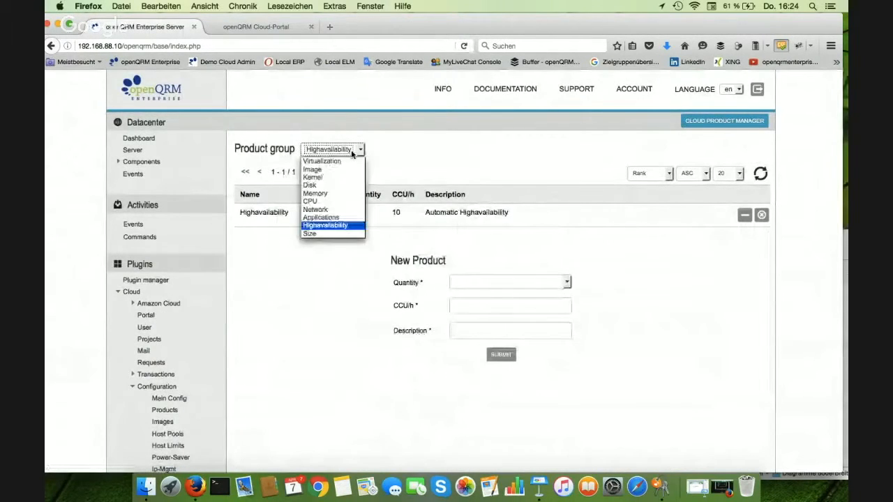
click(342, 163)
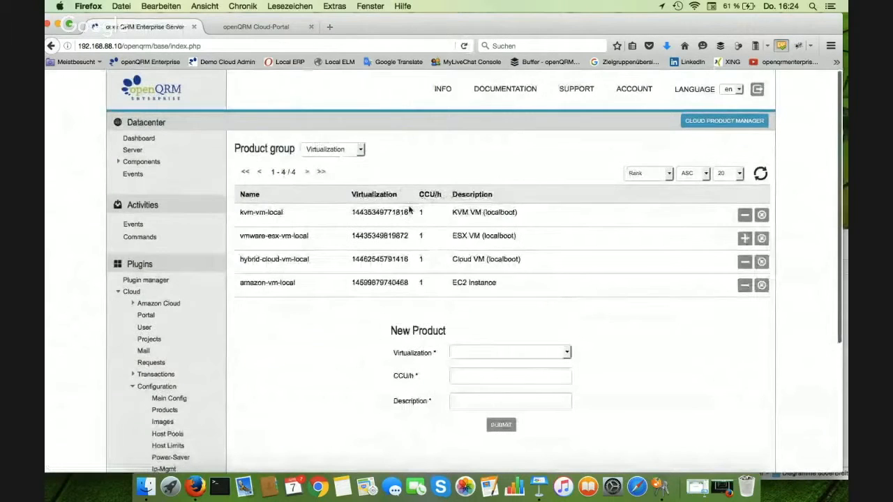
Create a virtualization product for vSphere VM (localboot) with 1 CCU/h and the description "vsphere VM"
click(528, 353)
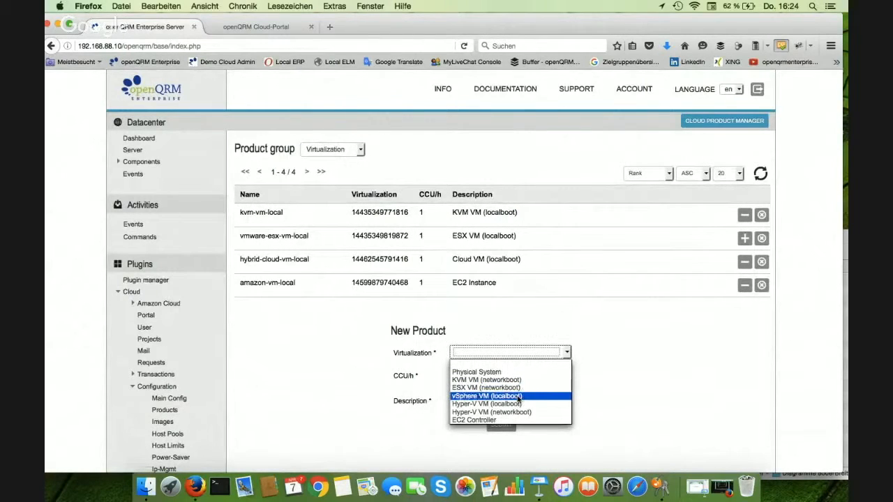
click(519, 397)
click(512, 376)
text(1)
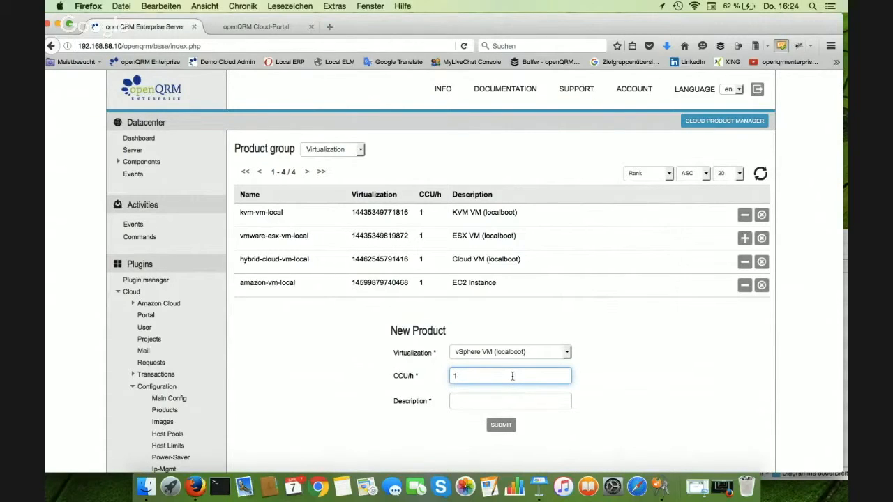
click(477, 400)
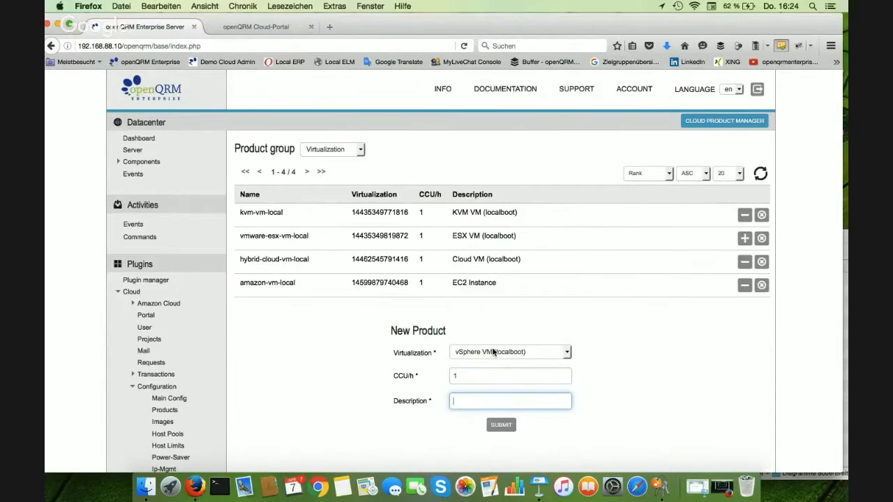
click(492, 353)
click(477, 400)
text(vsphere VM)
click(501, 424)
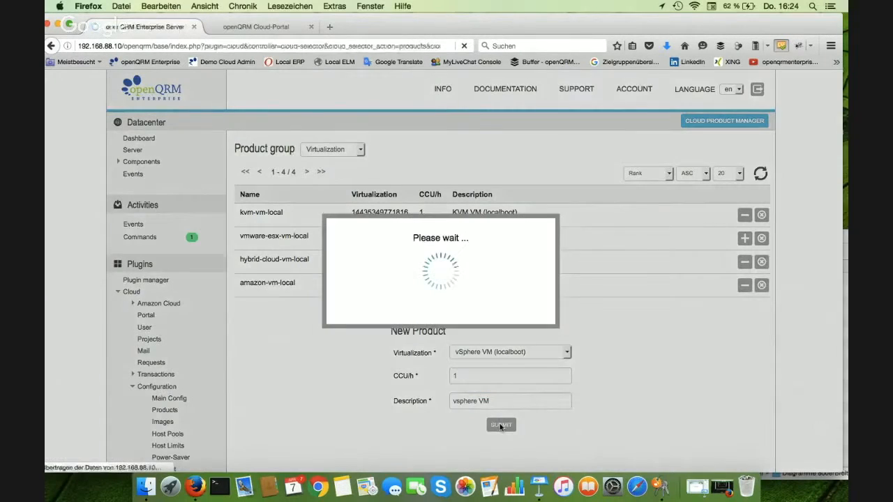
Move the vSphere VM (localboot) product up to the first rank of the Virtualization products
click(729, 308)
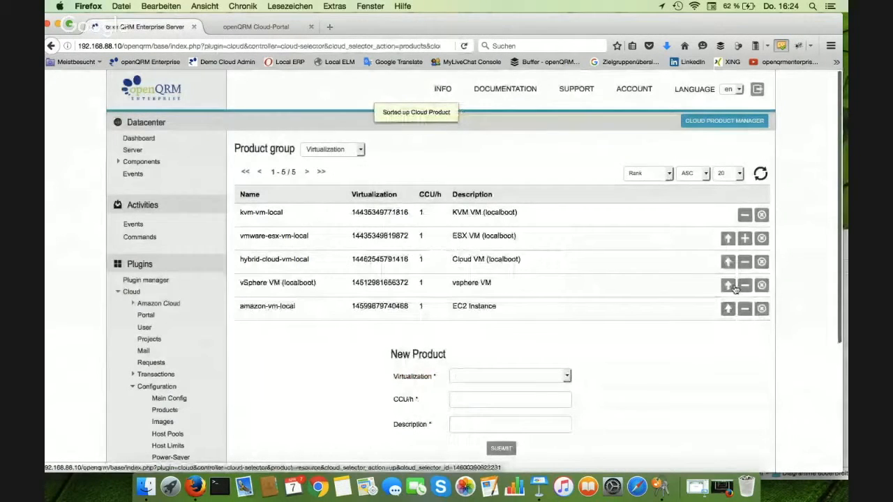
click(730, 286)
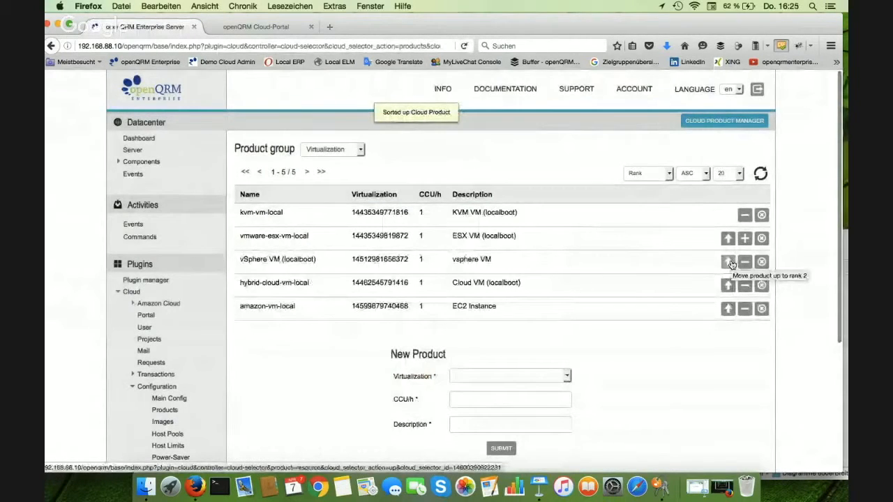
click(729, 262)
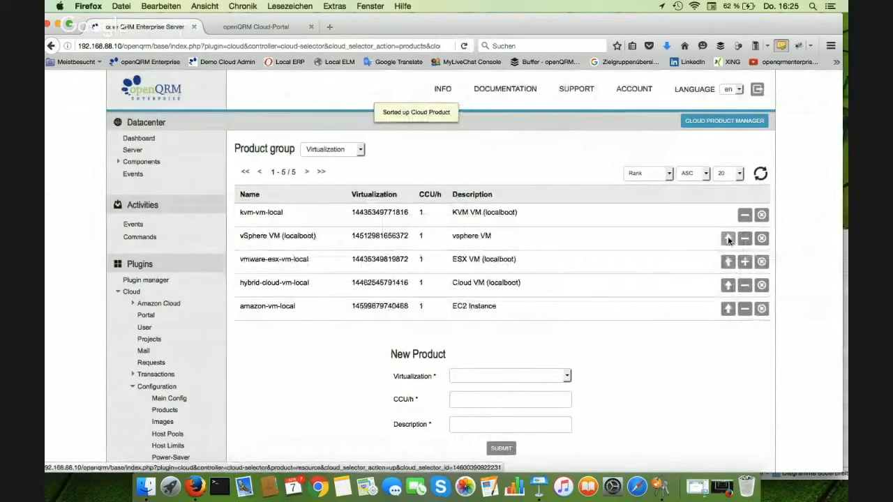
click(728, 238)
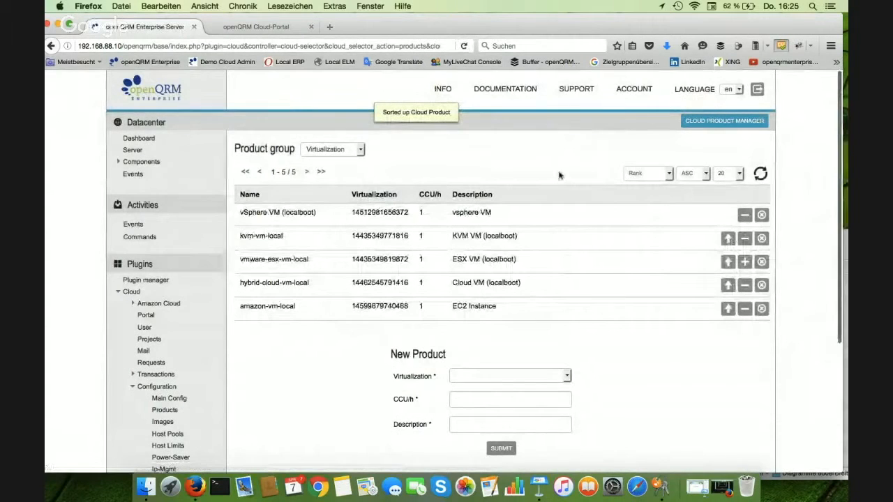
Switch back to the Cloud Portal, reload the instances page and check the instance types, keeping vsphere VM selected
click(271, 28)
click(211, 126)
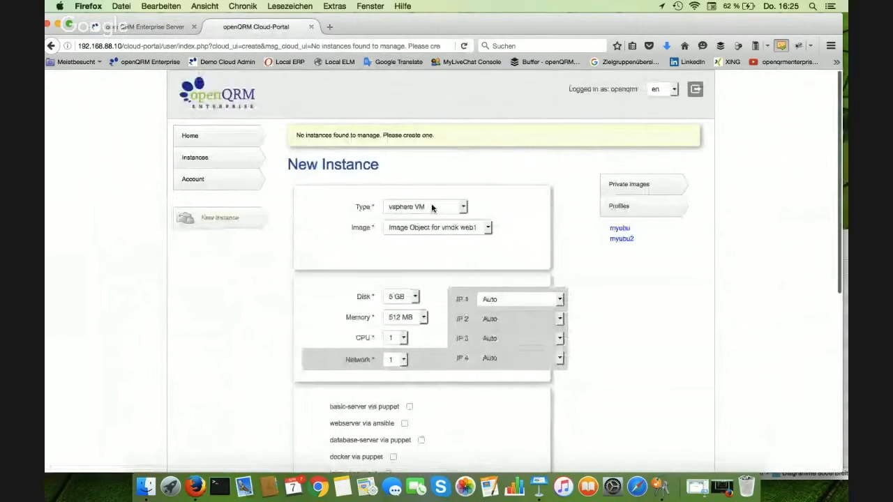
click(436, 208)
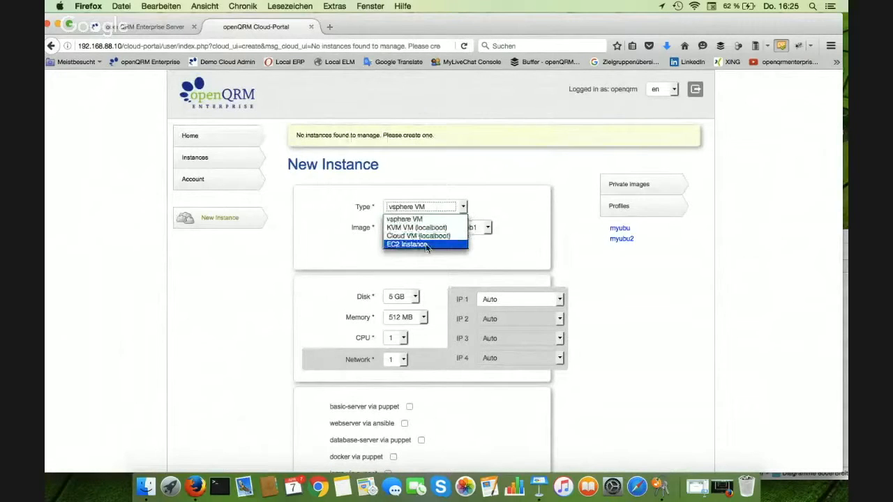
click(434, 206)
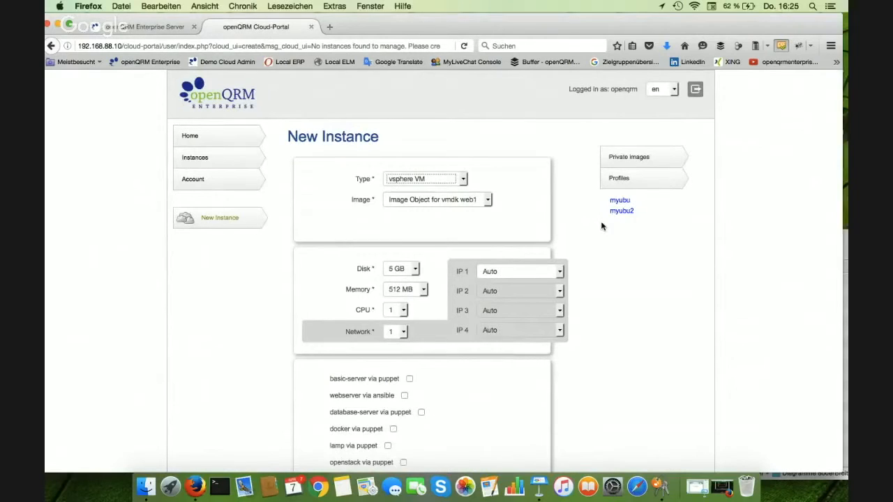
Review the vsphere VM instance form and submit the request with 5 GB disk, 512 MB memory, 1 CPU and 1 network
scroll(603, 226, down, 1)
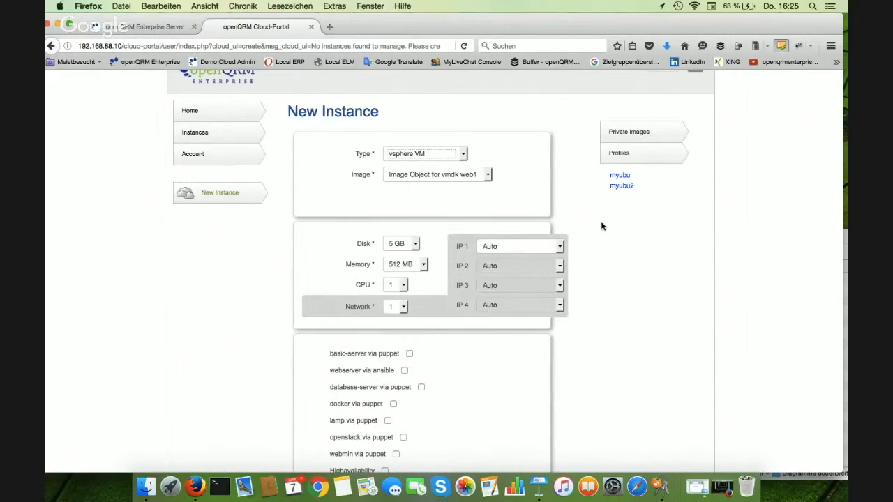
scroll(603, 226, down, 2)
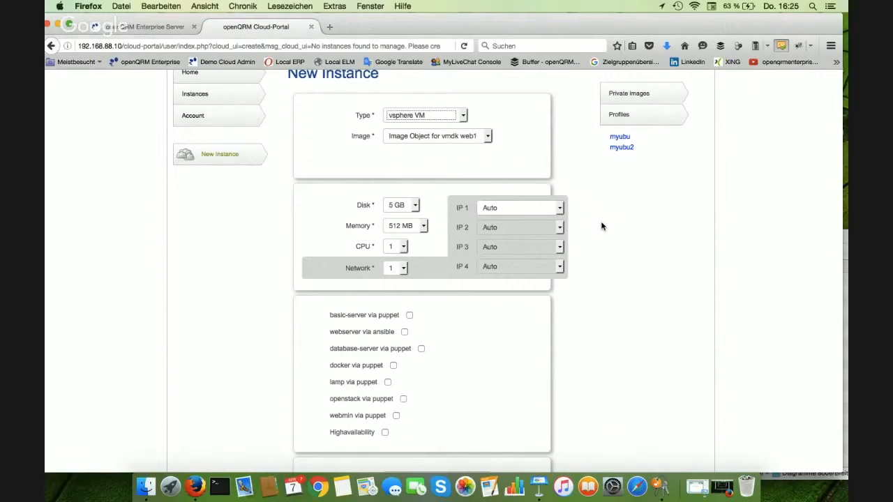
scroll(603, 226, down, 6)
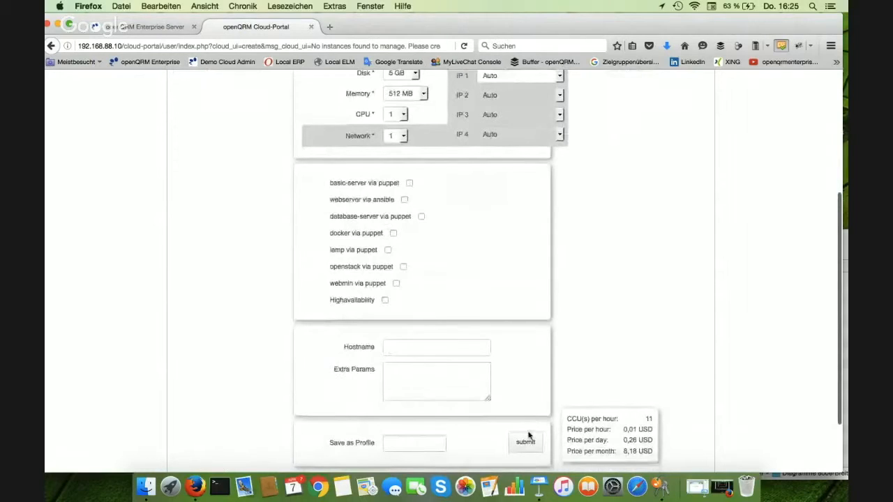
click(525, 443)
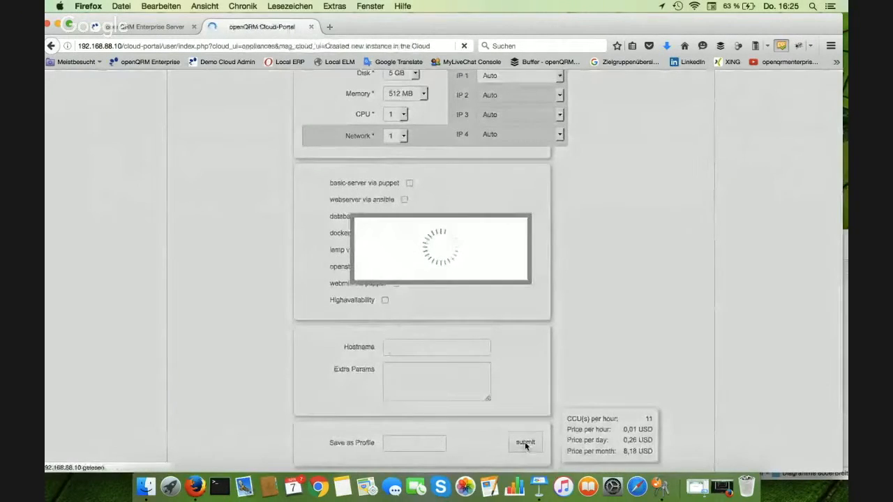